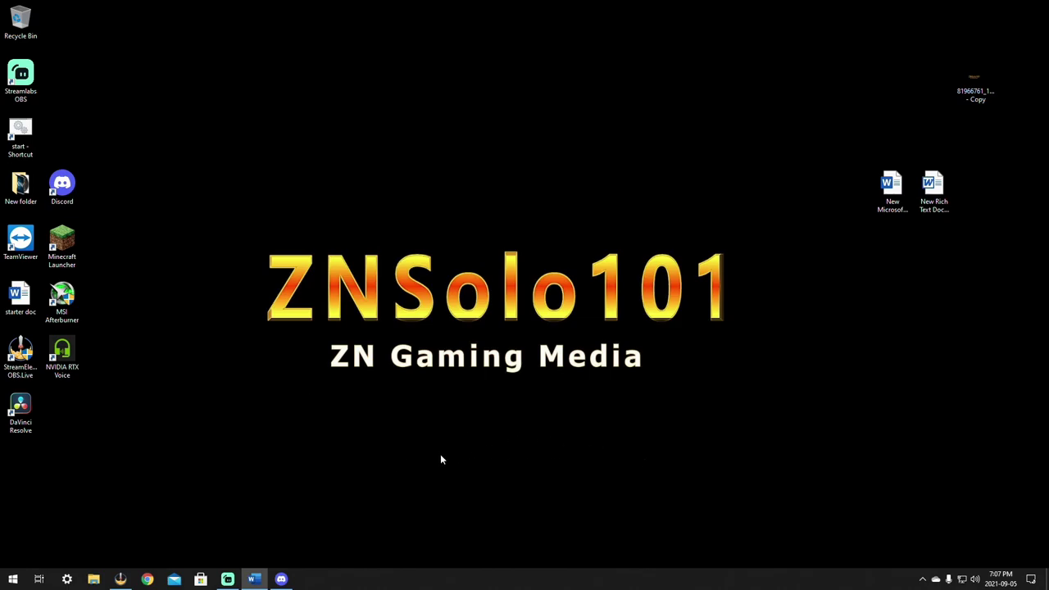
# - Bring the Streamlabs OBS editor to the front, showing the Game play scene's Image 4 and Display Capture sources
pyautogui.click(227, 579)
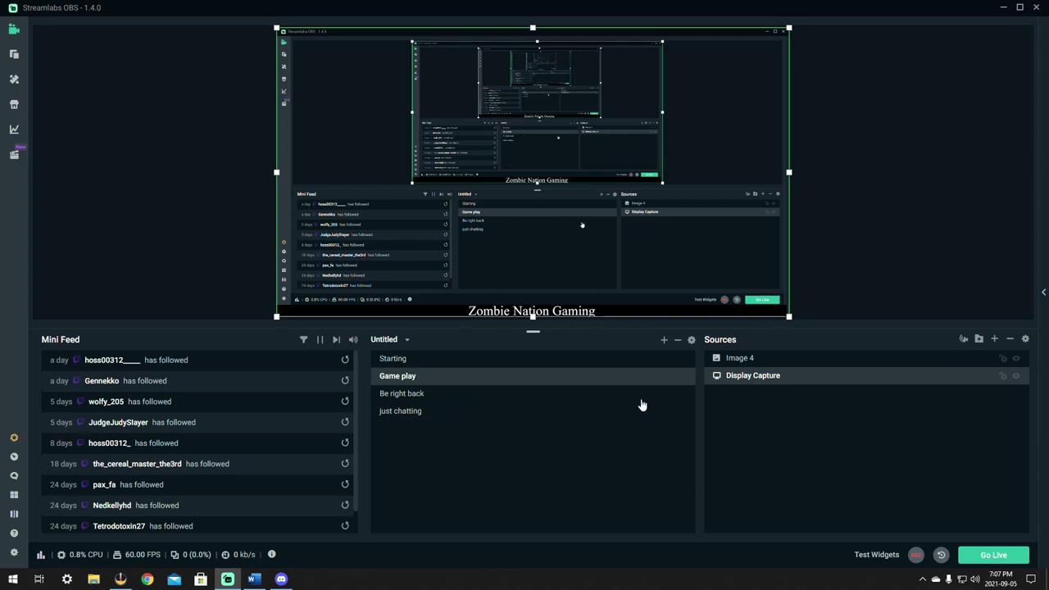
# - Add a new Image source to the Game play scene
pyautogui.click(996, 340)
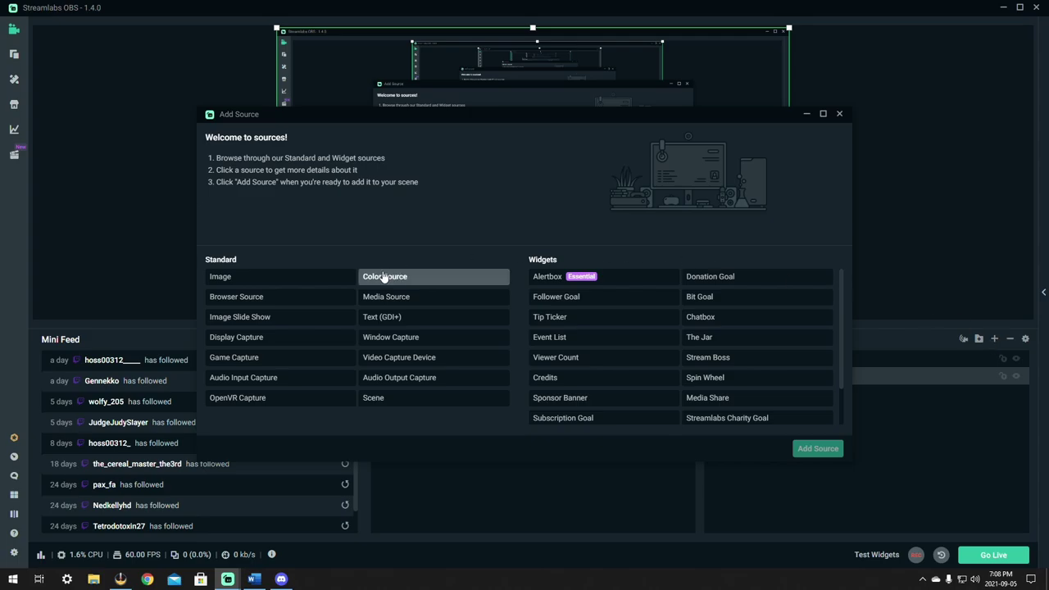
pyautogui.click(238, 281)
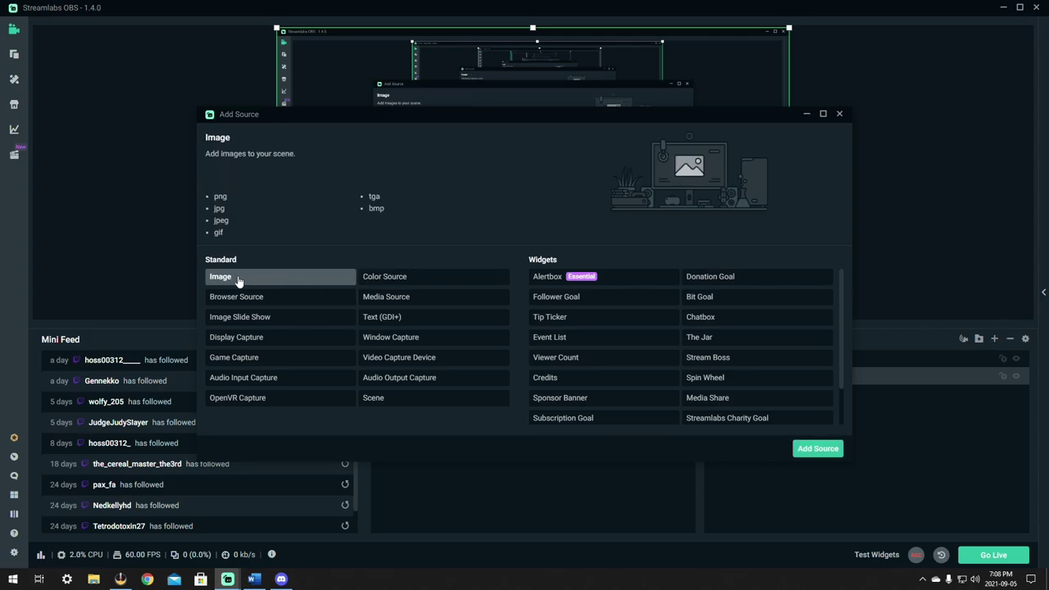
pyautogui.click(818, 451)
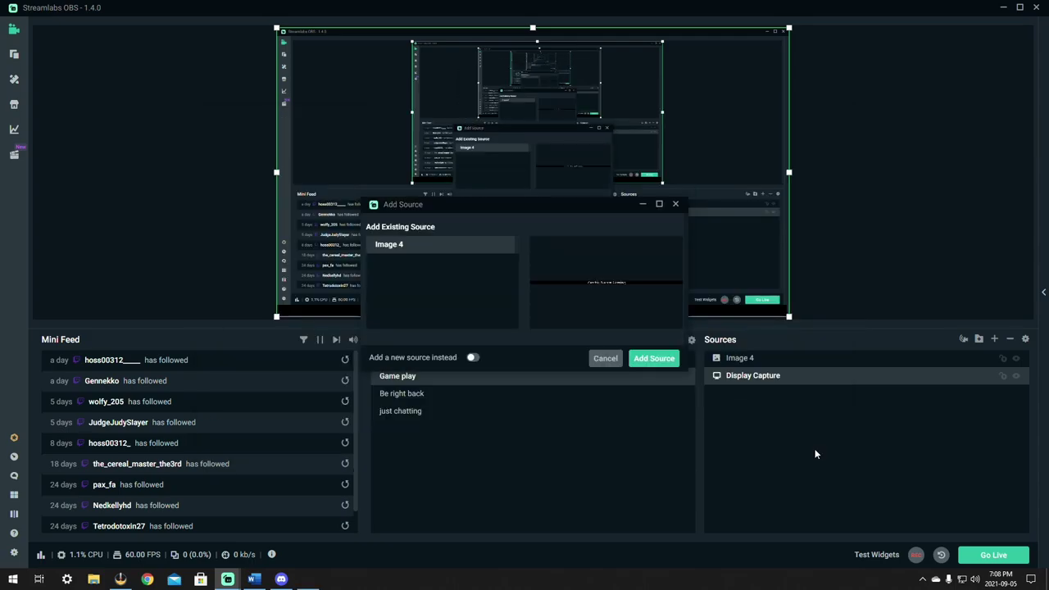
pyautogui.click(654, 360)
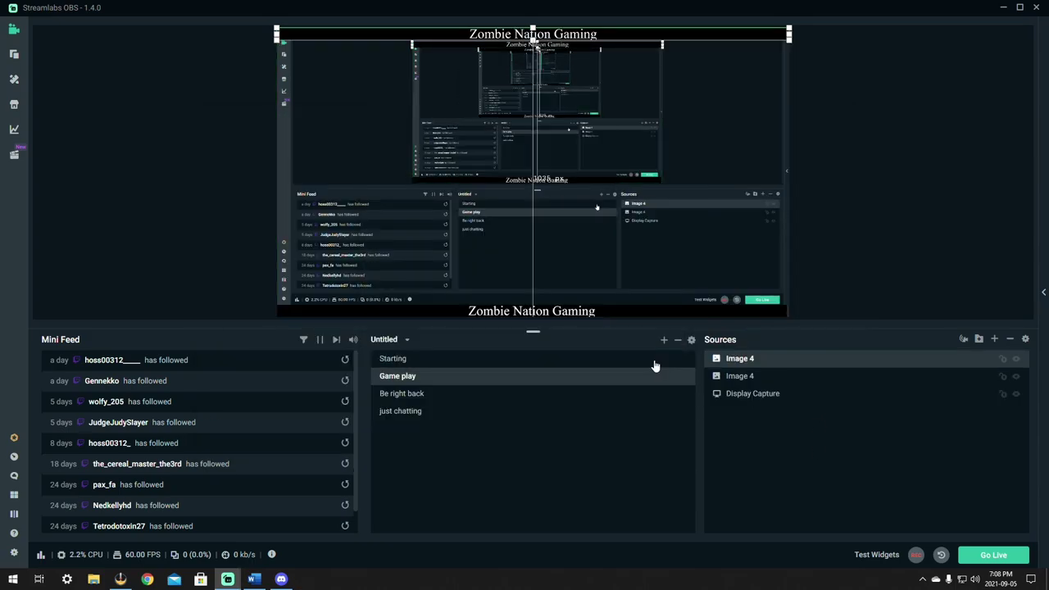
# - Set the image source's file to the ZNSolo101 picture on the Desktop
pyautogui.click(1025, 339)
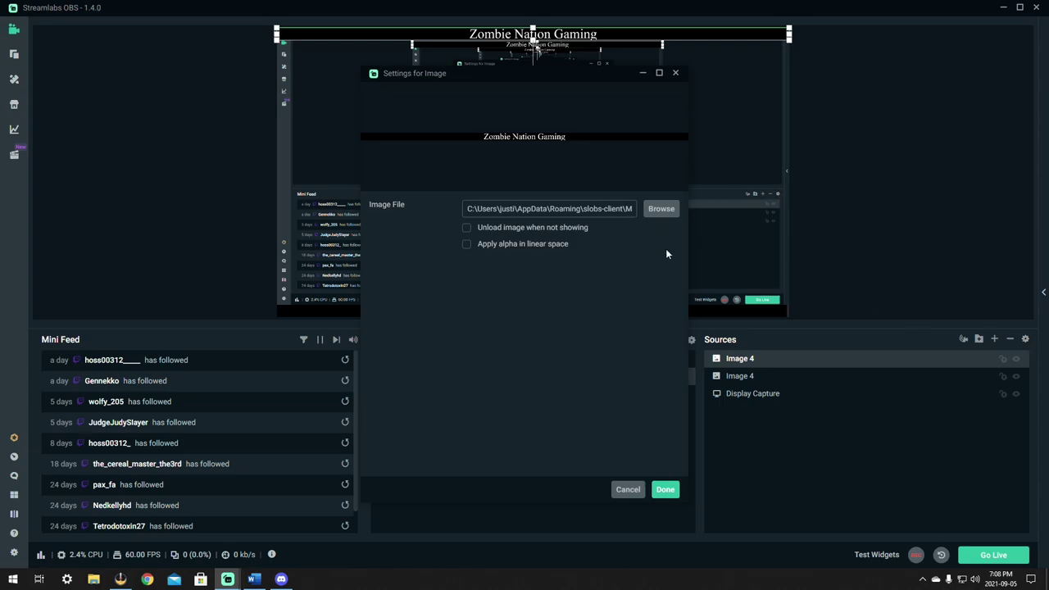
pyautogui.click(662, 211)
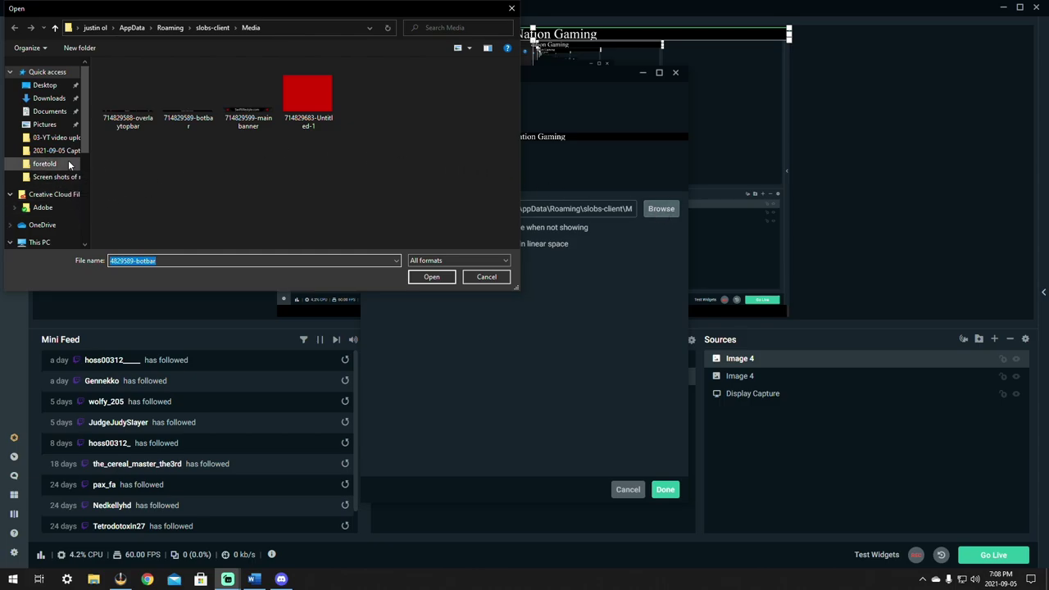
pyautogui.moveTo(85, 123); pyautogui.dragTo(85, 173)
pyautogui.click(51, 167)
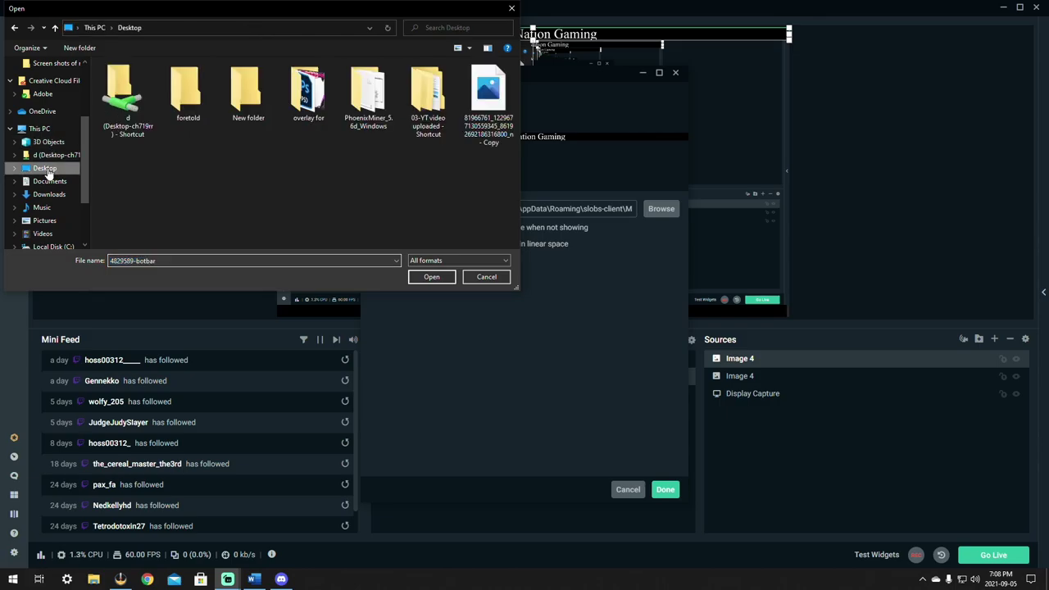
pyautogui.click(488, 102)
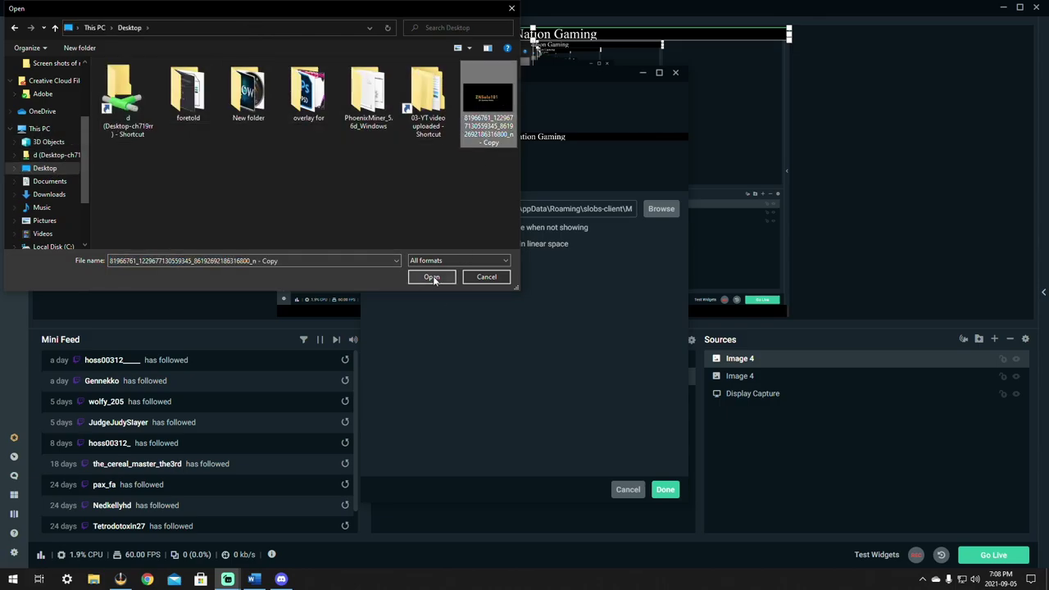
pyautogui.click(431, 276)
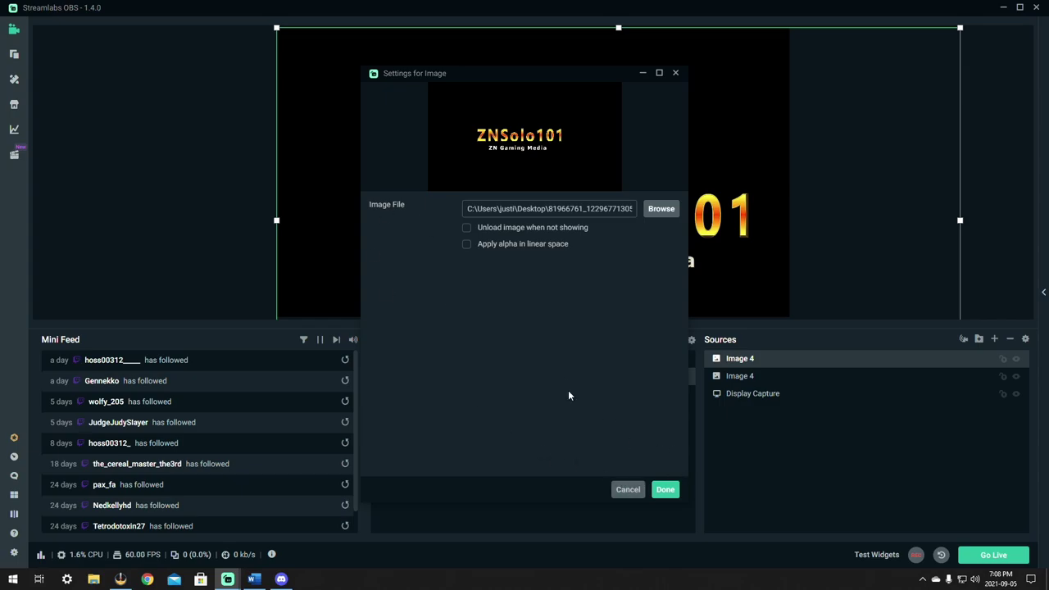
# - Apply the image settings, fit the ZNSolo101 image to the canvas, and restore the window down
pyautogui.click(665, 490)
pyautogui.rightClick(686, 137)
pyautogui.moveTo(771, 214)
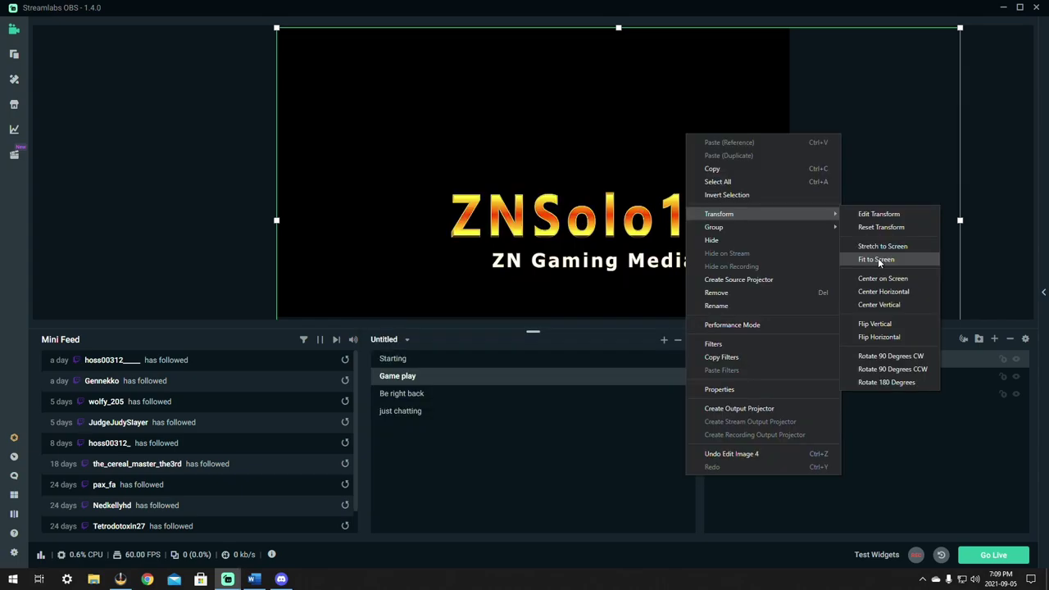
pyautogui.click(878, 259)
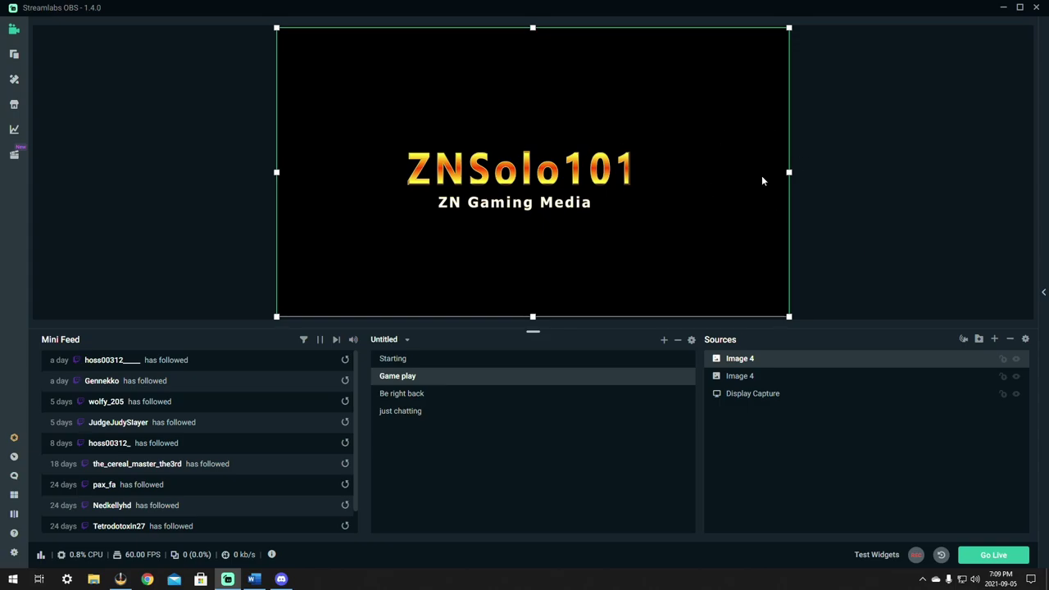
pyautogui.press('super+Down')
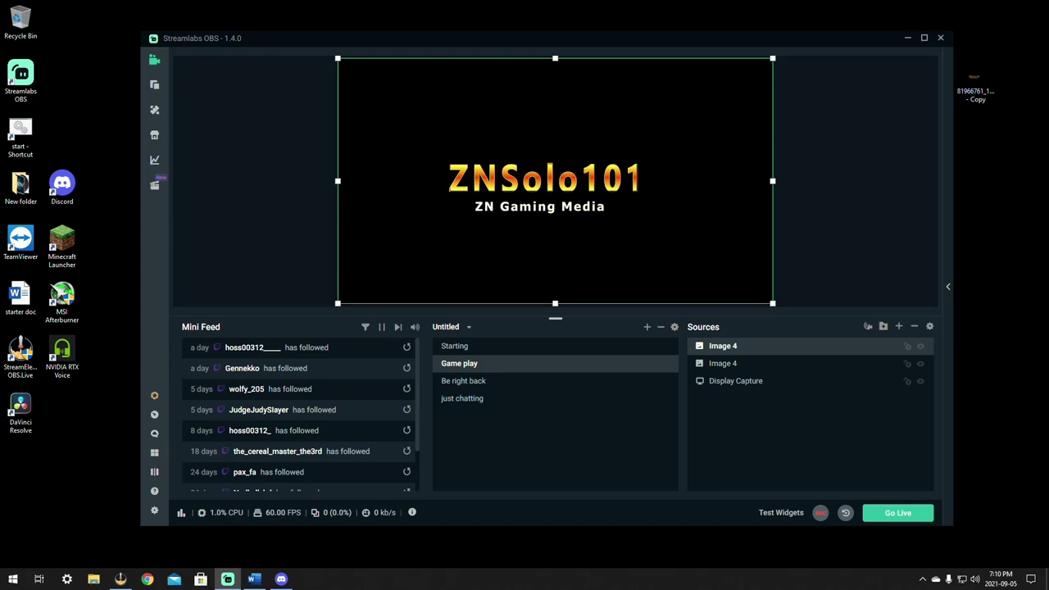
# - Launch Minecraft Java Edition from the launcher, then begin adding another source in Streamlabs OBS
pyautogui.doubleClick(68, 250)
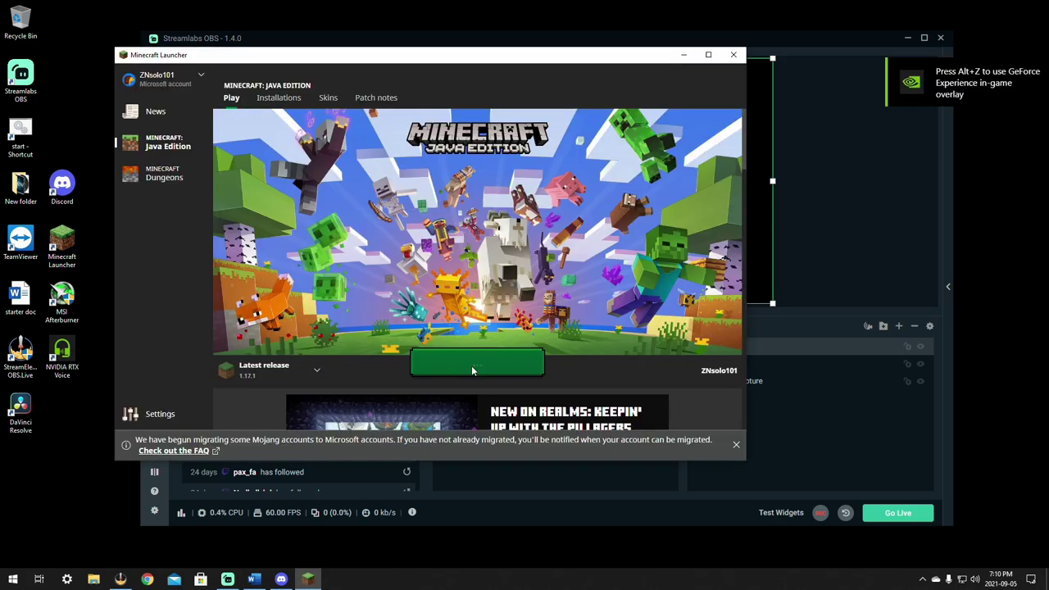
pyautogui.click(473, 370)
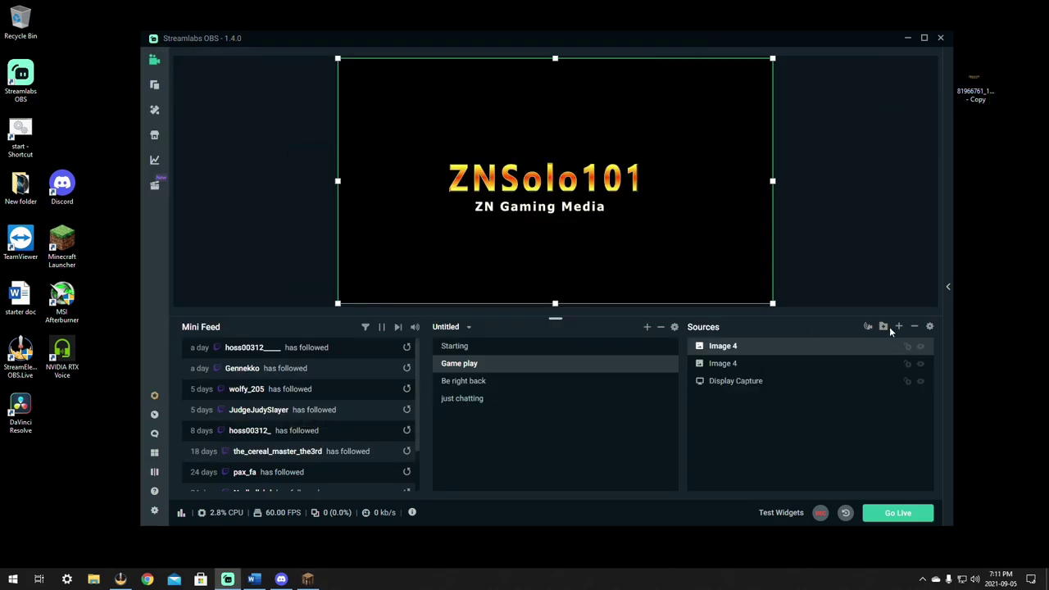
pyautogui.click(899, 327)
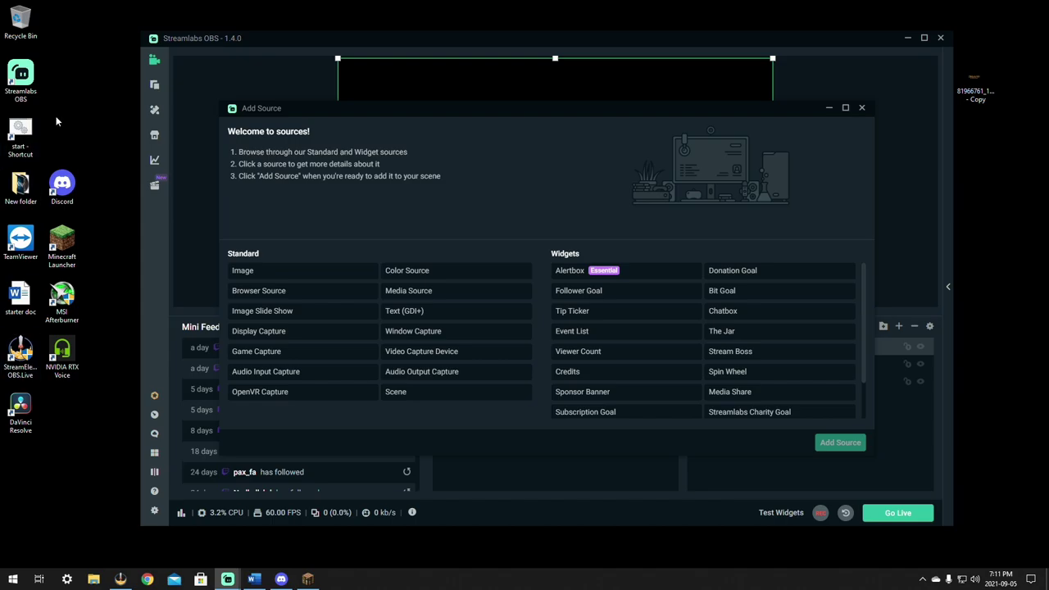
# - Add a Game Capture source with Mode set to Capture specific window for Minecraft 1.17.1
pyautogui.click(274, 357)
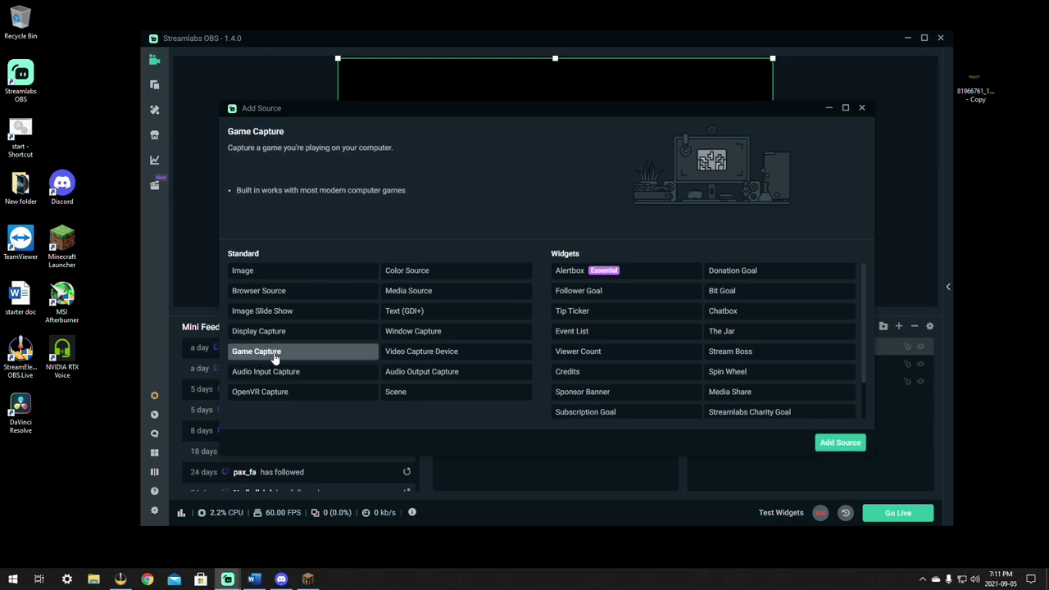
pyautogui.click(828, 441)
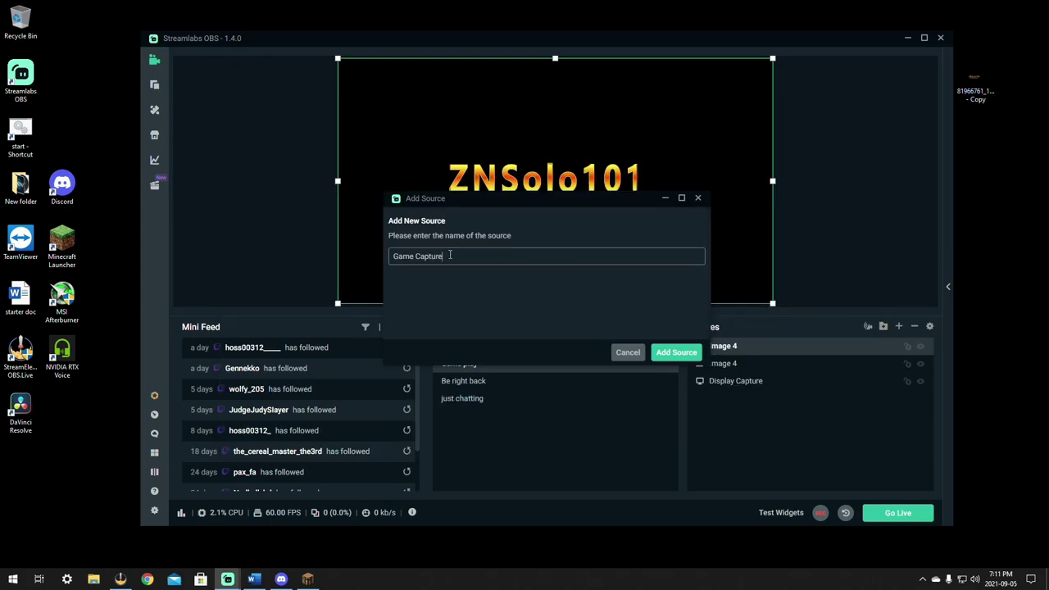
pyautogui.click(676, 353)
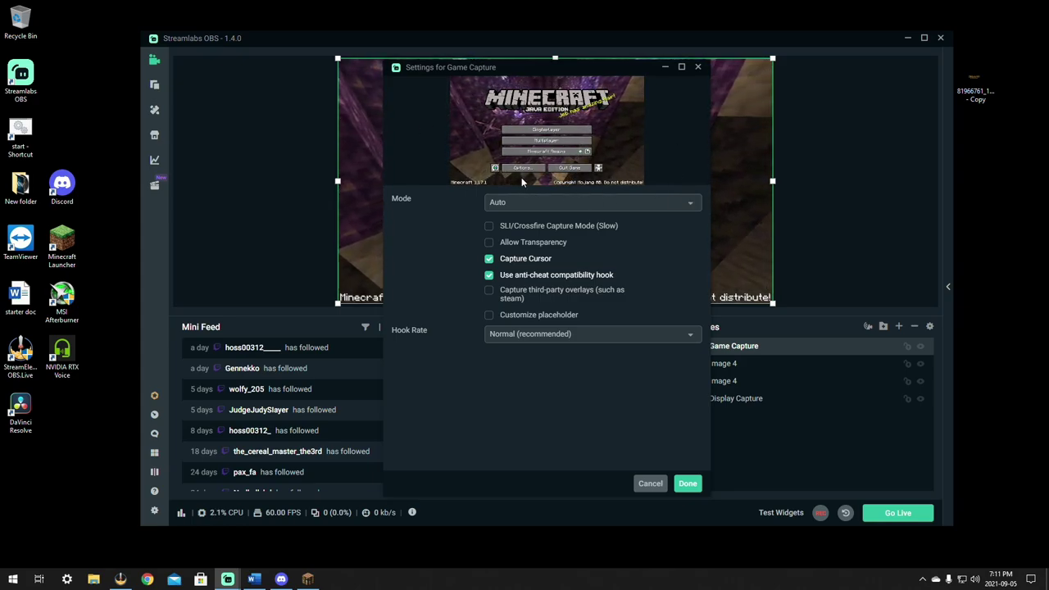
pyautogui.click(642, 200)
pyautogui.click(533, 219)
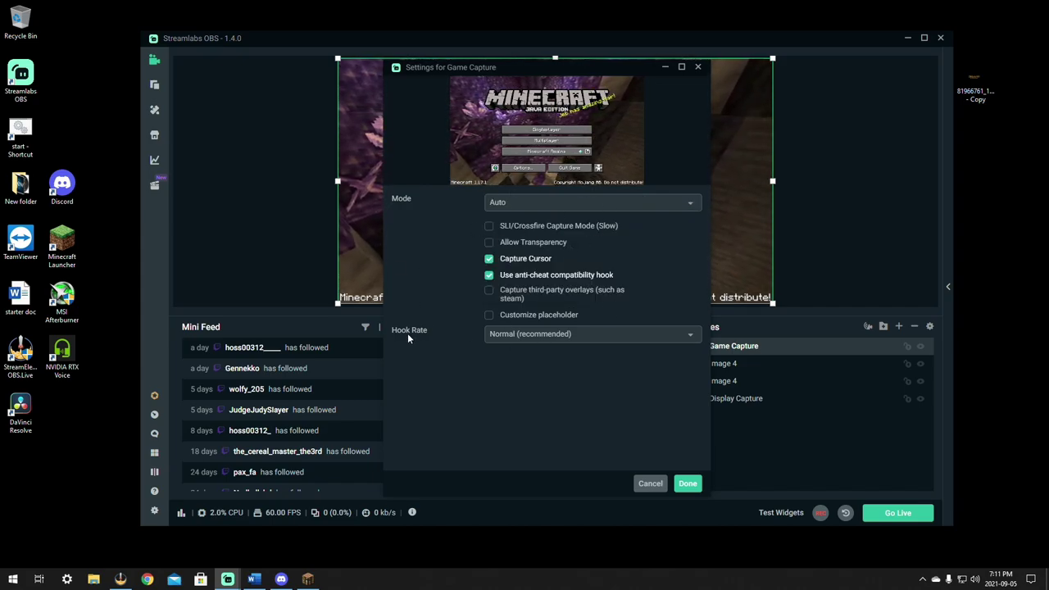
pyautogui.click(547, 204)
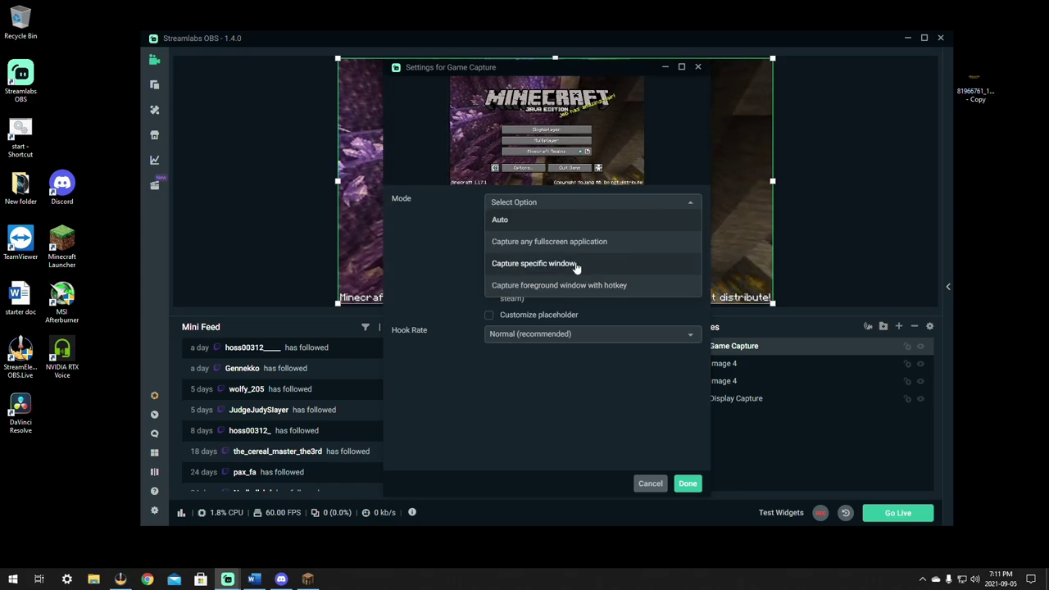
pyautogui.click(553, 264)
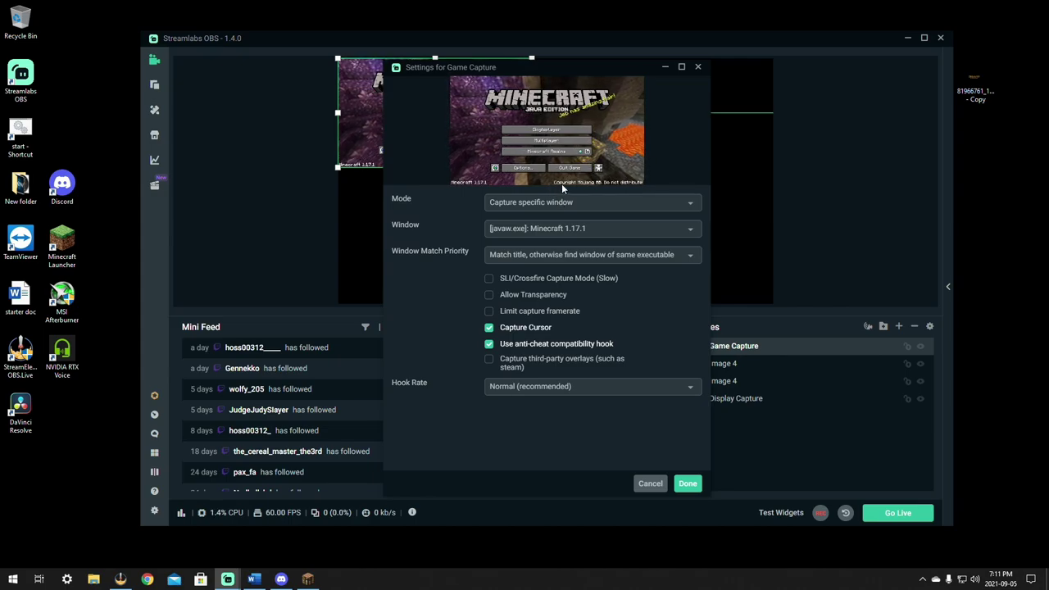
# - Apply the Game Capture settings and fit the Minecraft capture to the canvas
pyautogui.click(687, 484)
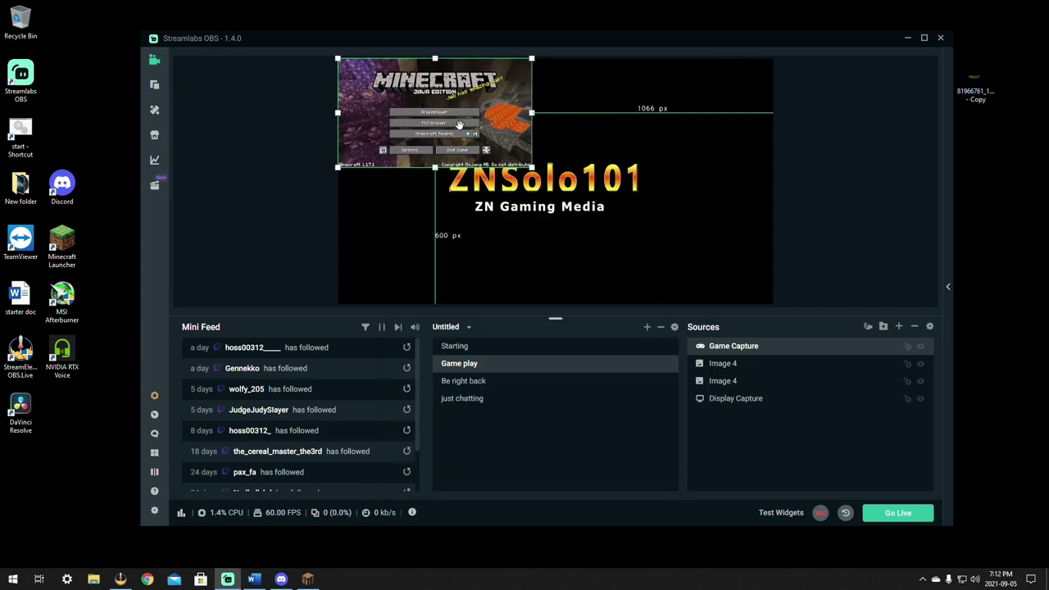
pyautogui.rightClick(460, 125)
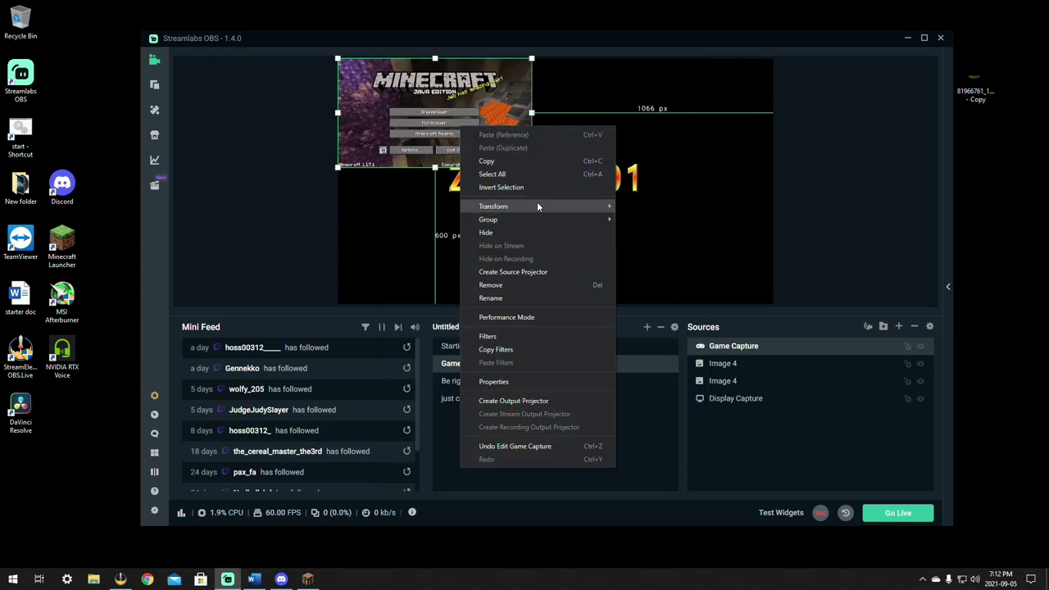
pyautogui.moveTo(537, 206)
pyautogui.click(656, 251)
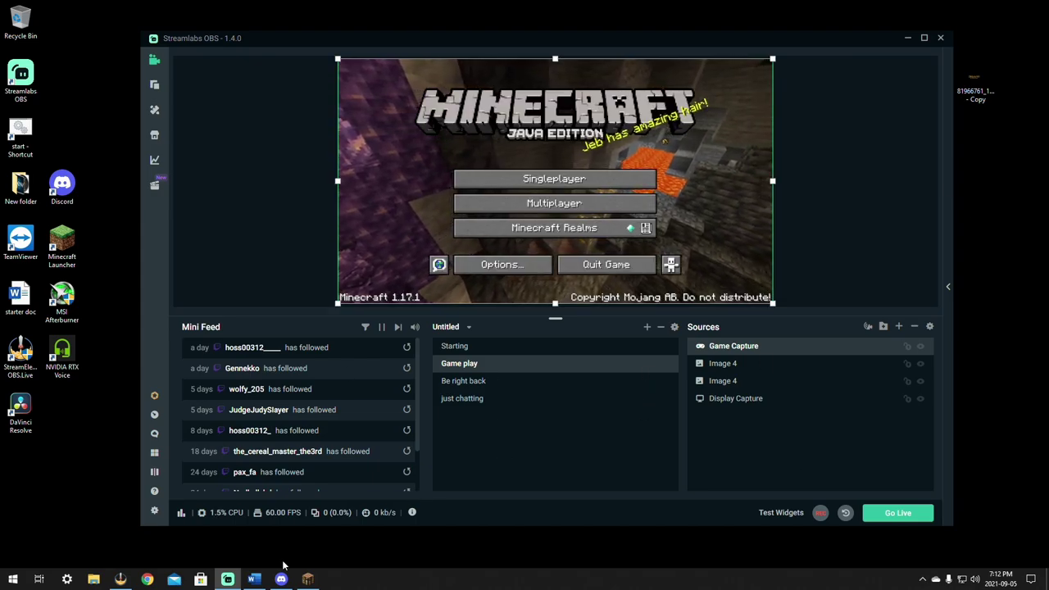
# - Check the Minecraft window, then refit the Game Capture source to the canvas
pyautogui.click(306, 579)
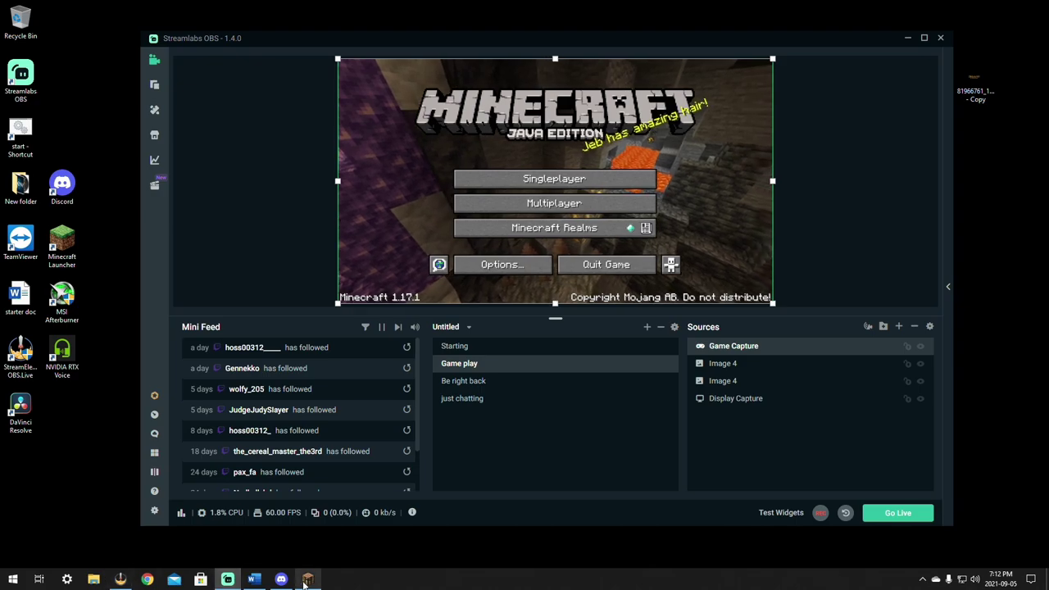
pyautogui.moveTo(597, 155); pyautogui.dragTo(443, 164)
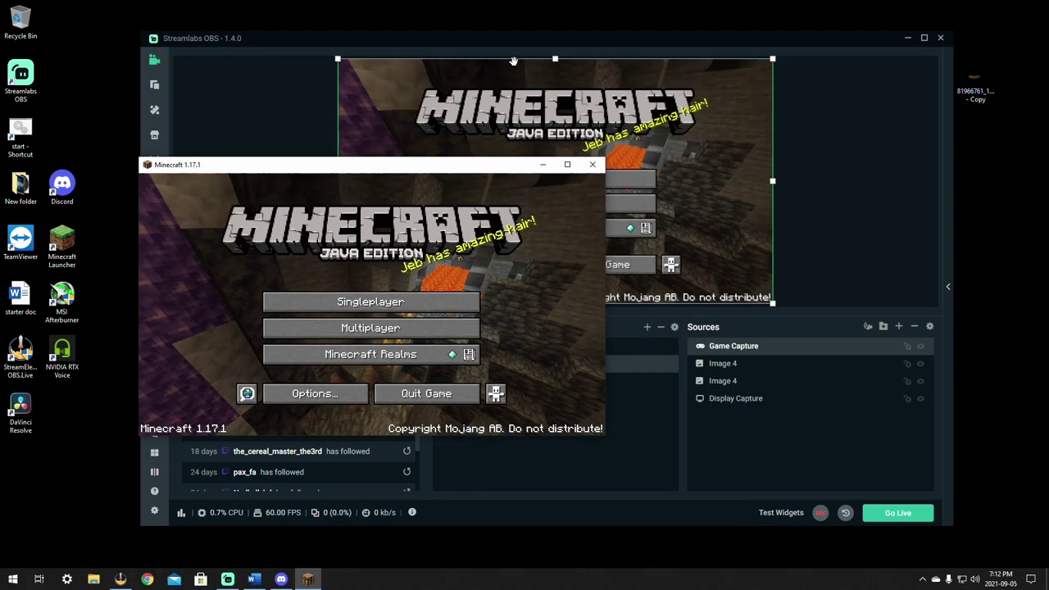
pyautogui.click(443, 153)
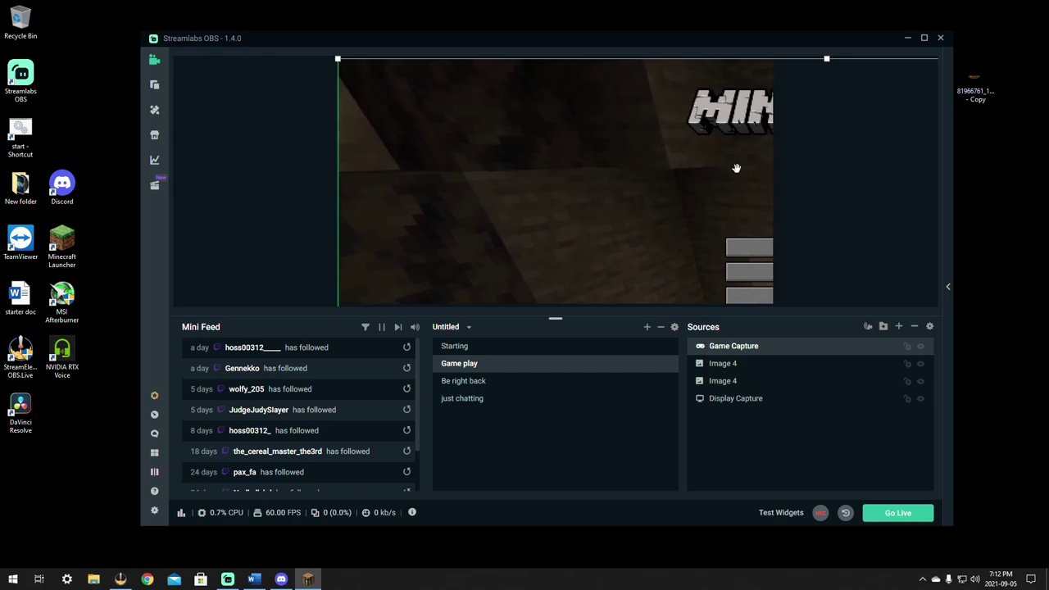
pyautogui.rightClick(688, 187)
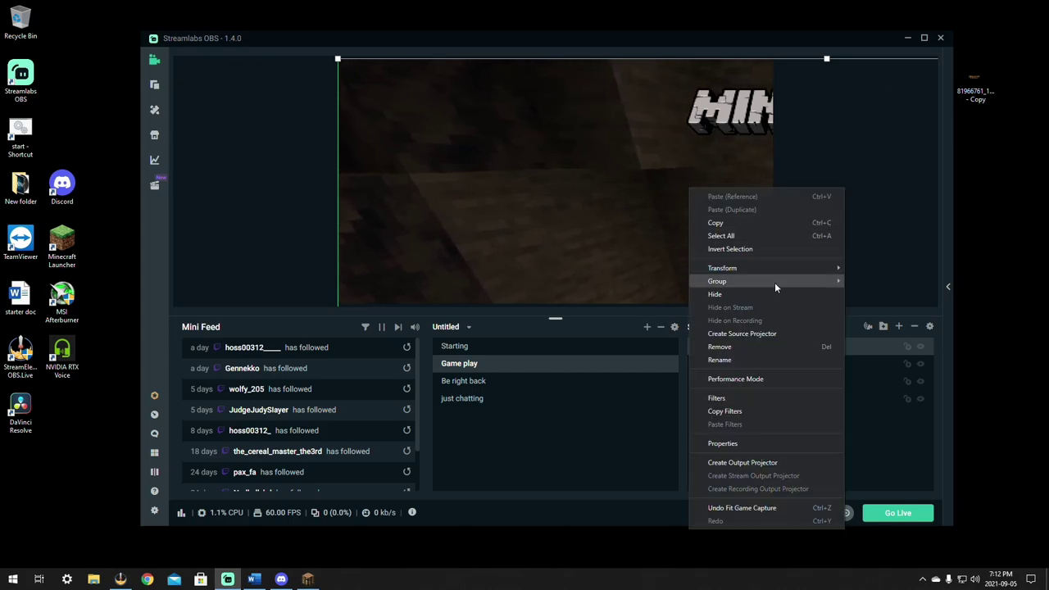
pyautogui.moveTo(784, 269)
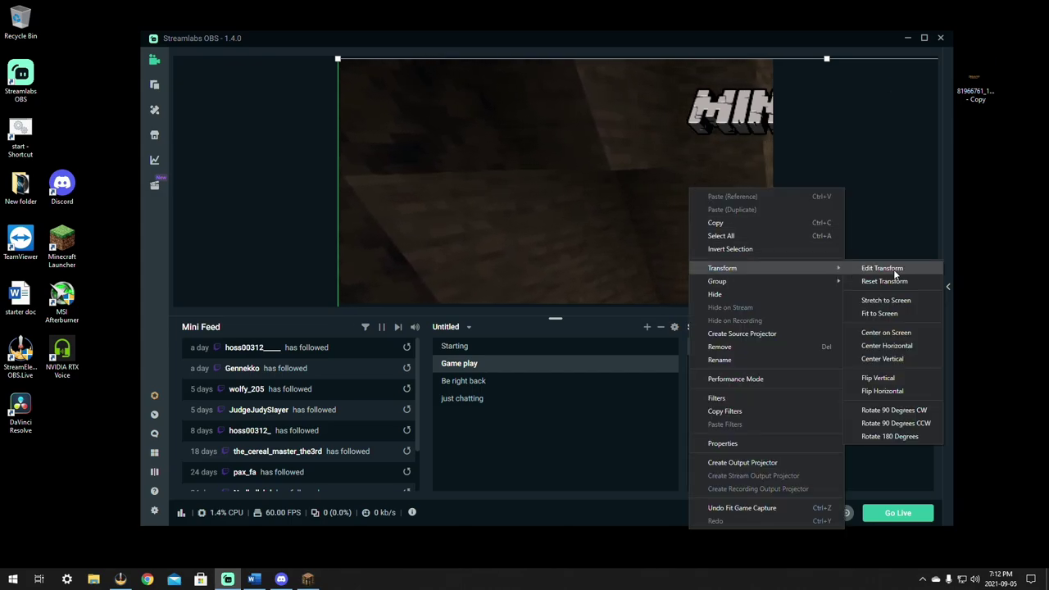
pyautogui.click(895, 315)
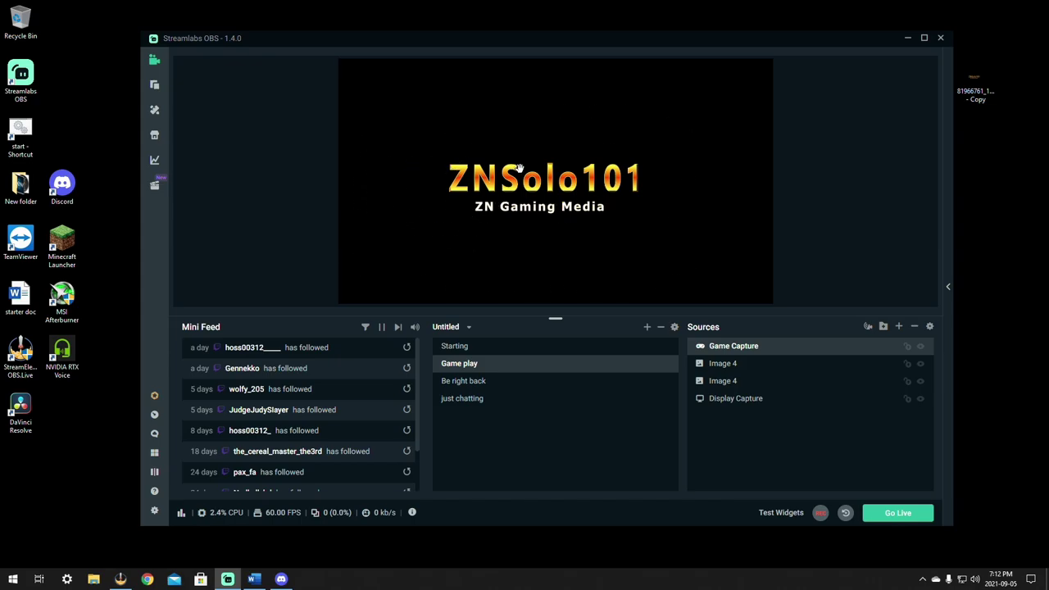
# - Reopen Minecraft beside Streamlabs OBS and bring up the Game Capture's Transform options
pyautogui.moveTo(565, 38)
pyautogui.mouseDown()
pyautogui.moveTo(1048, 441)
pyautogui.moveTo(592, 113)
pyautogui.moveTo(554, 54)
pyautogui.mouseUp()
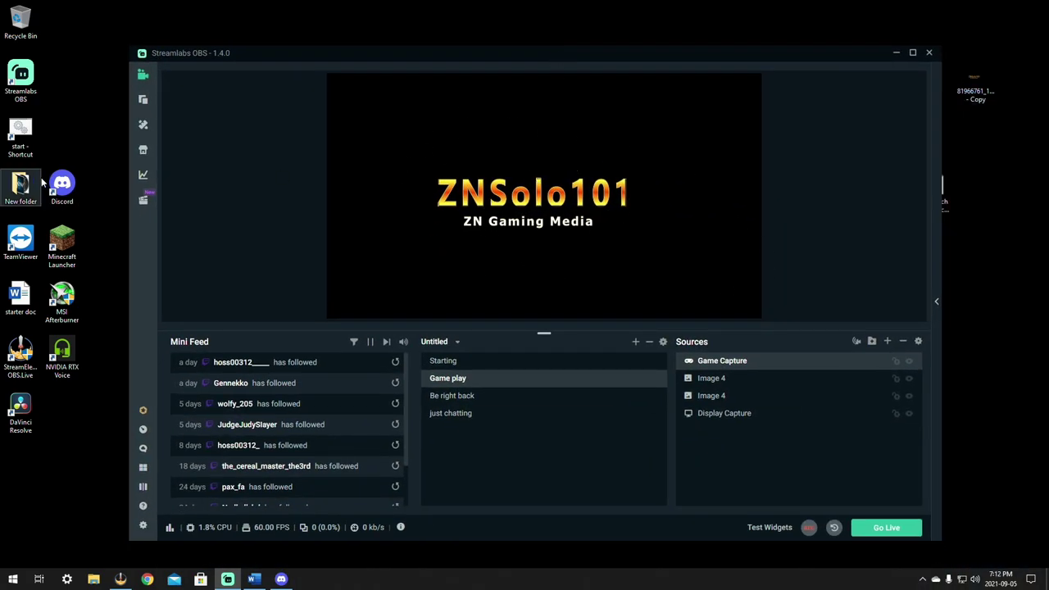
pyautogui.click(72, 250)
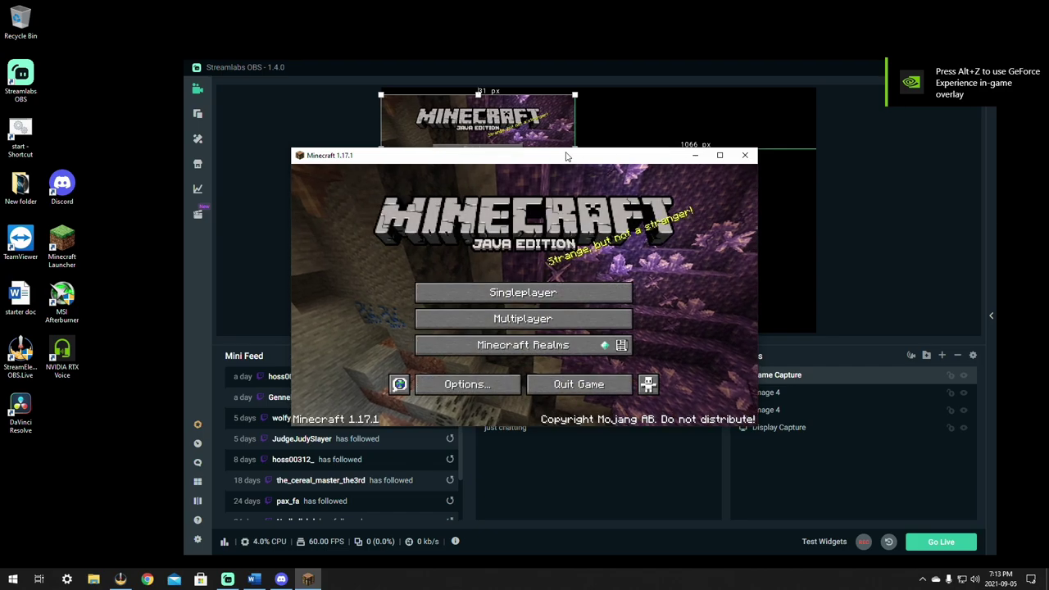
pyautogui.click(627, 141)
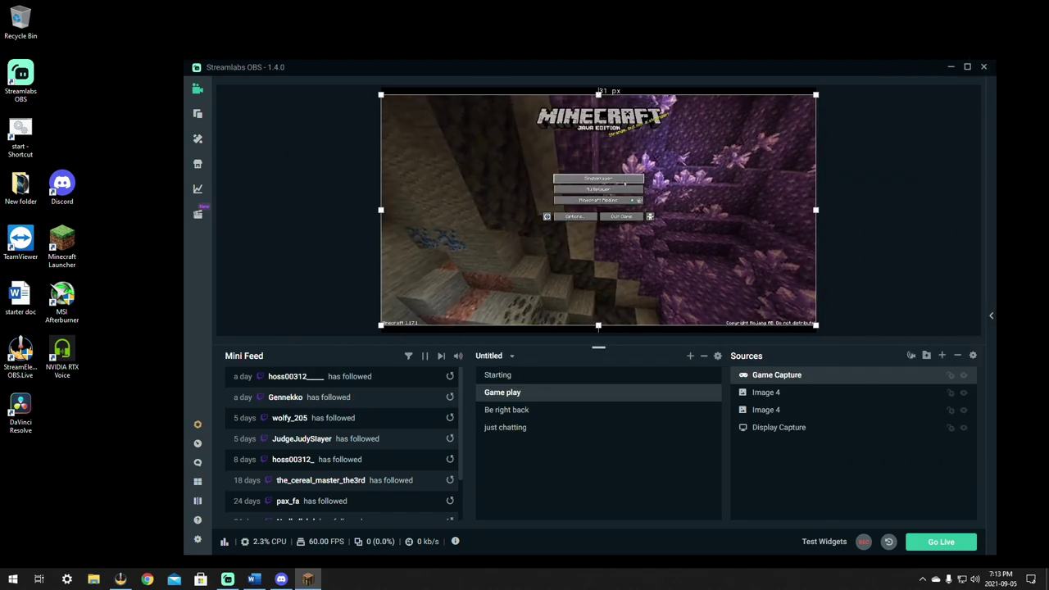
pyautogui.rightClick(485, 184)
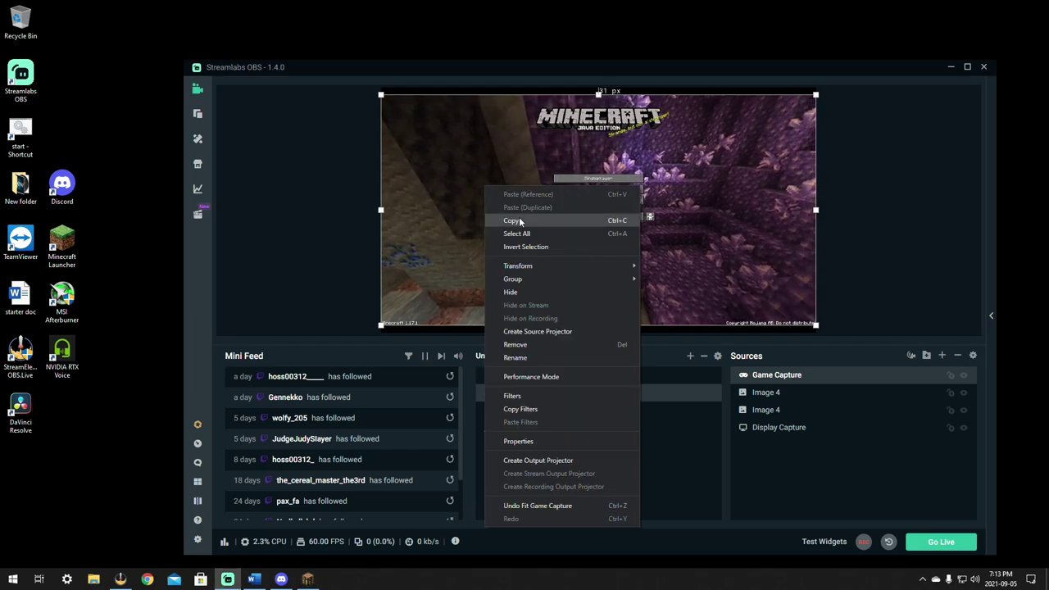
pyautogui.moveTo(575, 266)
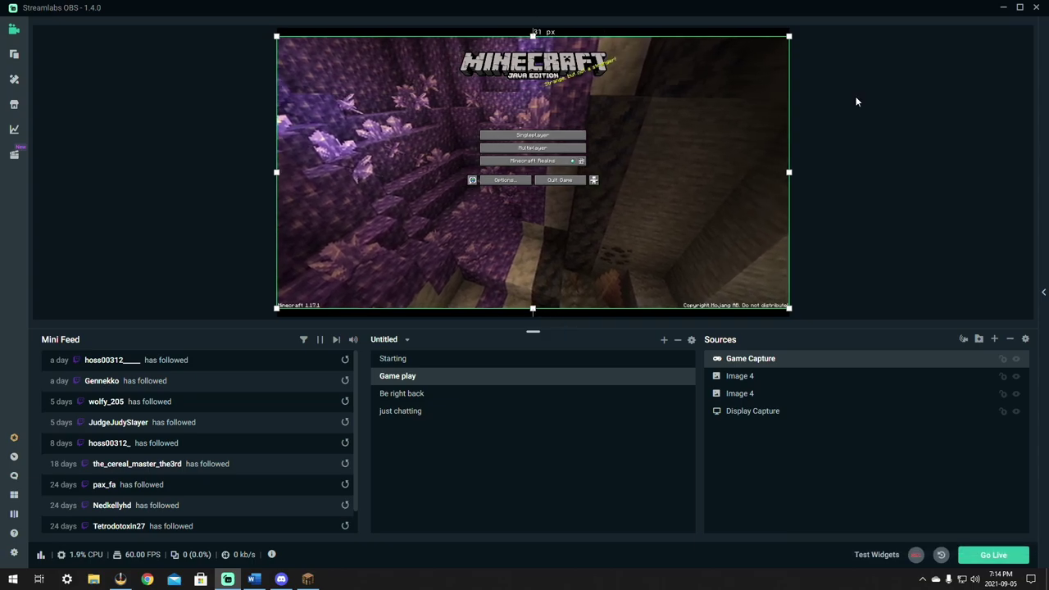
# - Switch to Minecraft, minimize it to check the capture, then restore it
pyautogui.click(308, 580)
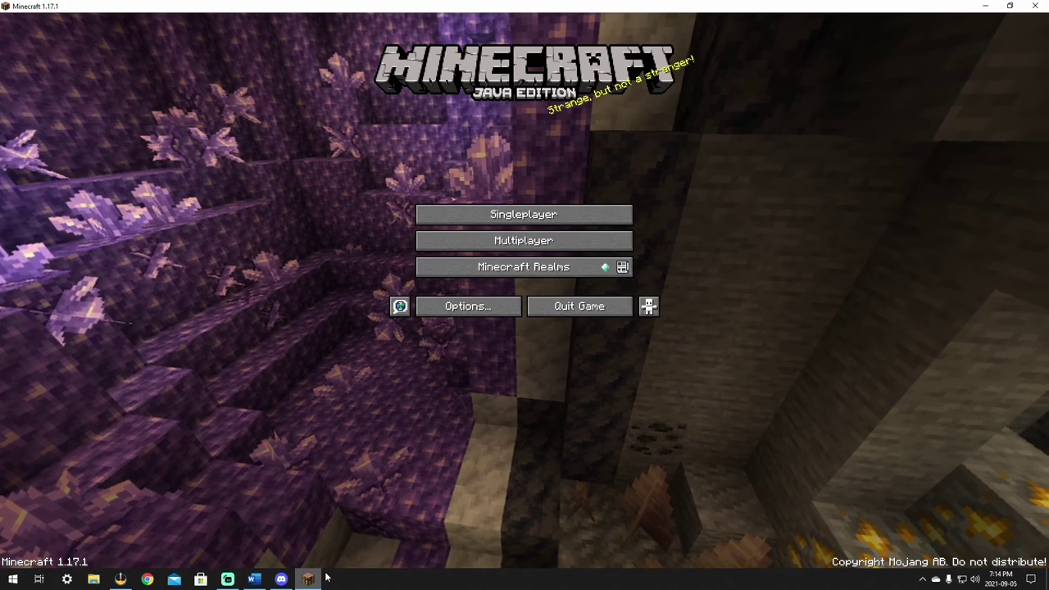
pyautogui.click(986, 7)
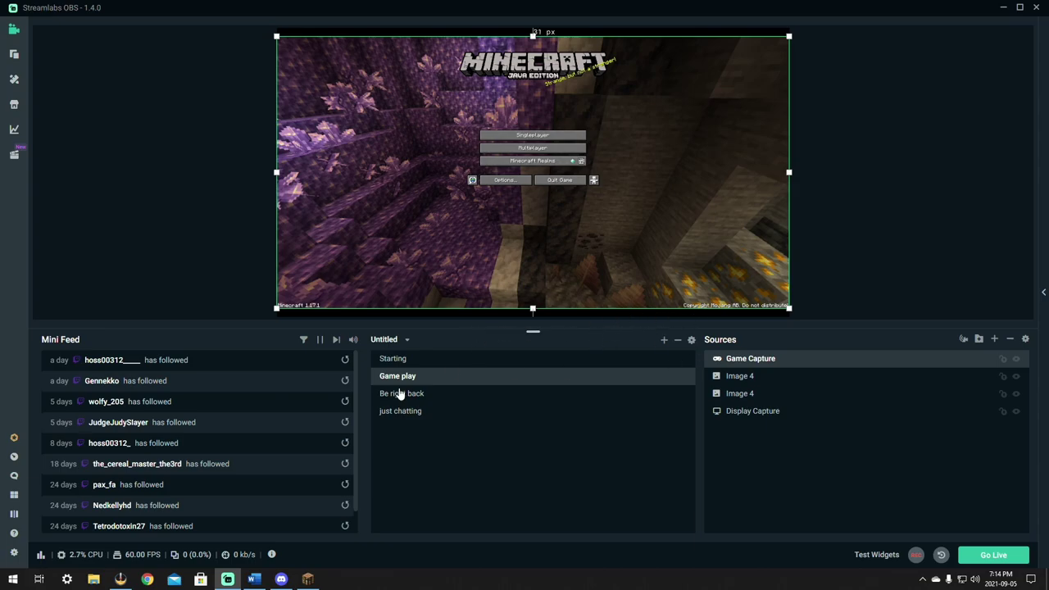
pyautogui.click(307, 580)
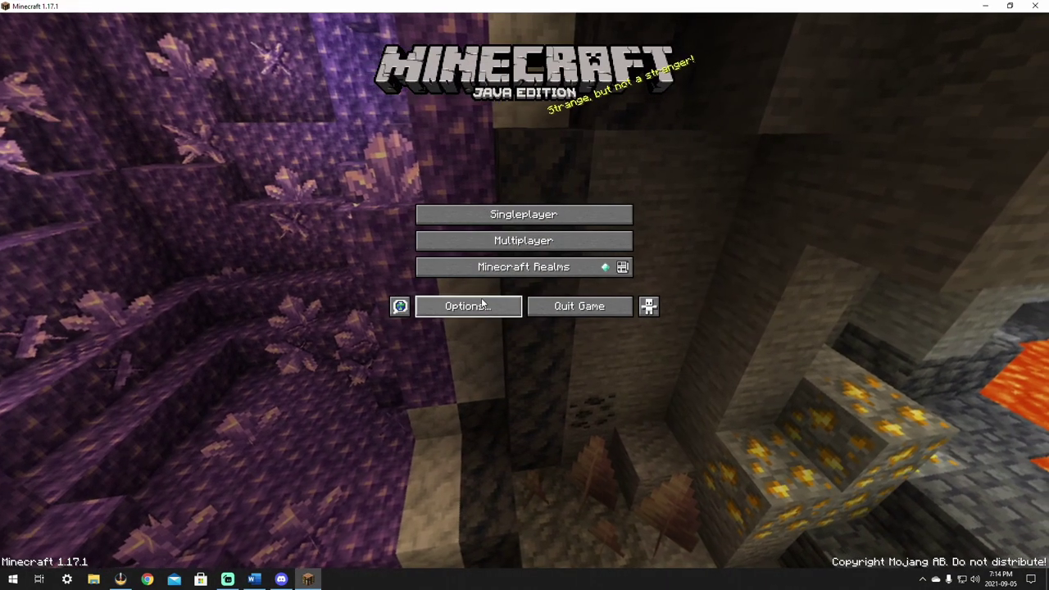
# - Turn Minecraft's Fullscreen ON in Video Settings, return to the title screen, and Alt+Tab back
pyautogui.click(480, 304)
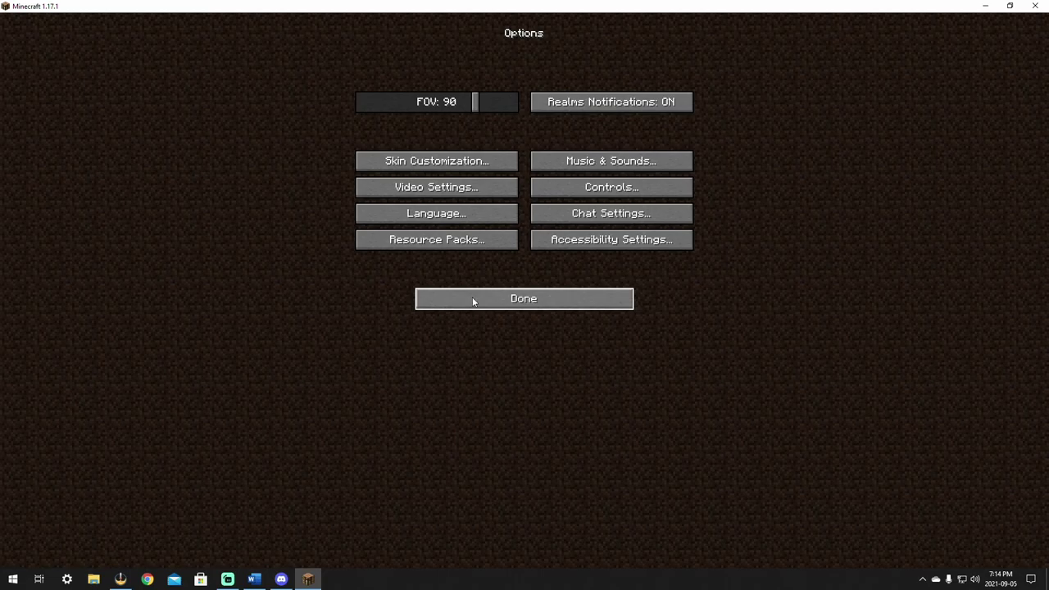
pyautogui.click(450, 189)
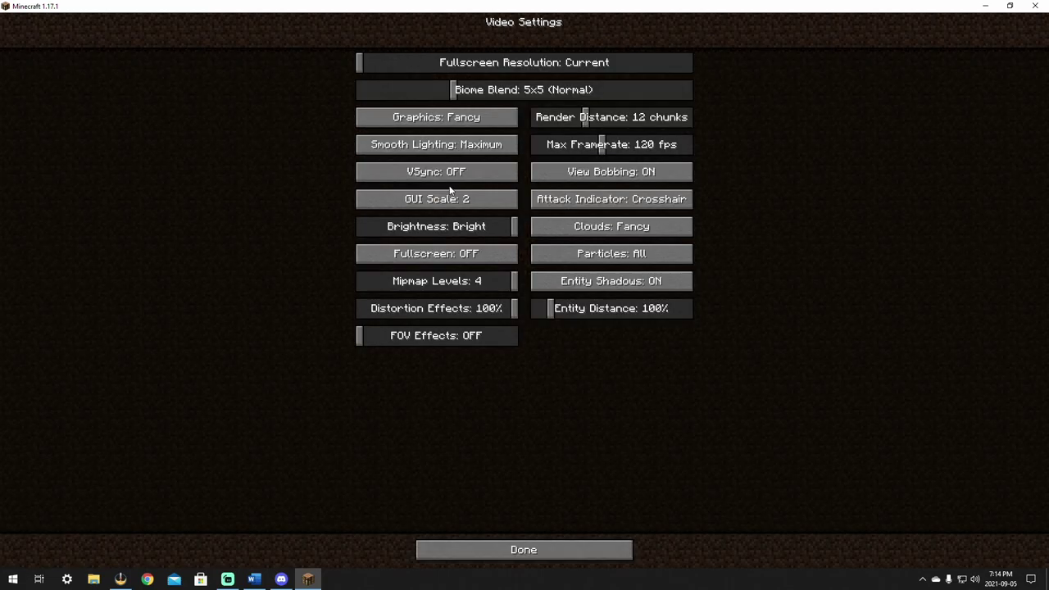
pyautogui.click(425, 259)
pyautogui.click(517, 574)
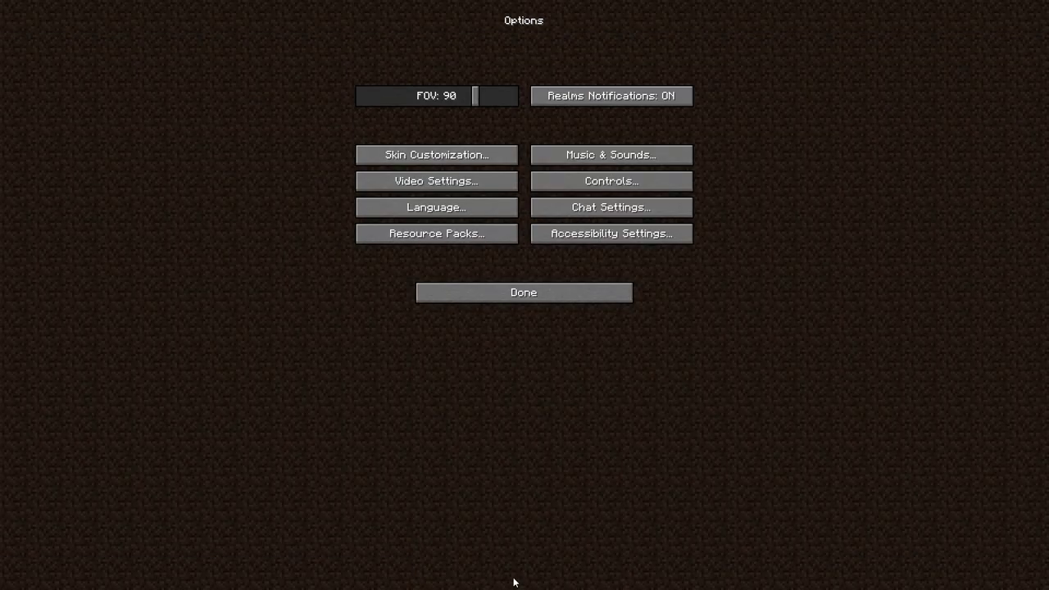
pyautogui.click(529, 293)
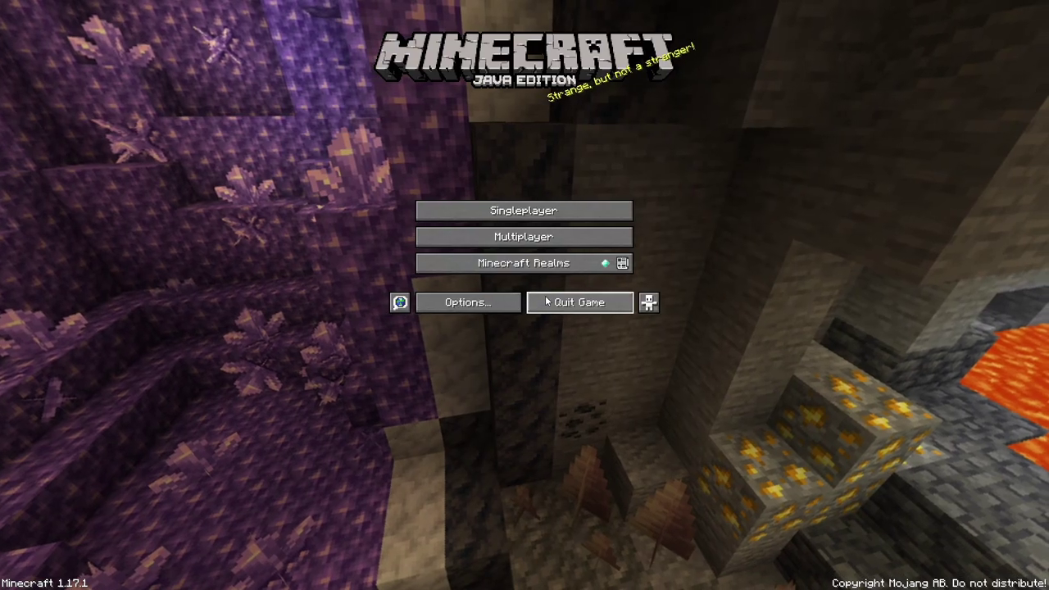
pyautogui.hotkey('alt', 'Tab')
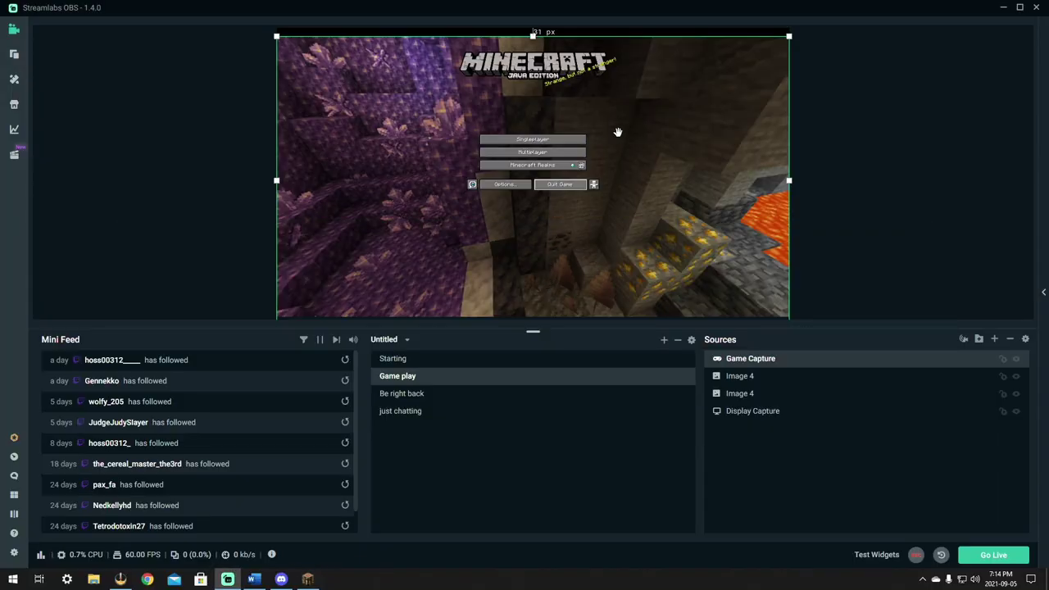
# - Fit the fullscreen Minecraft Game Capture to the entire canvas, then deselect it
pyautogui.rightClick(578, 145)
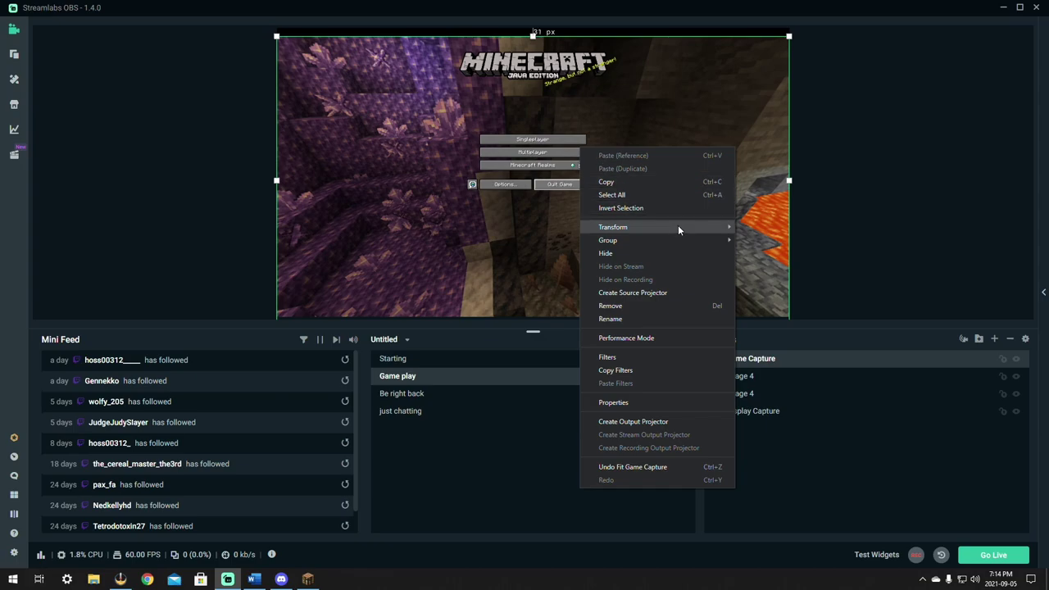
pyautogui.moveTo(678, 226)
pyautogui.click(793, 273)
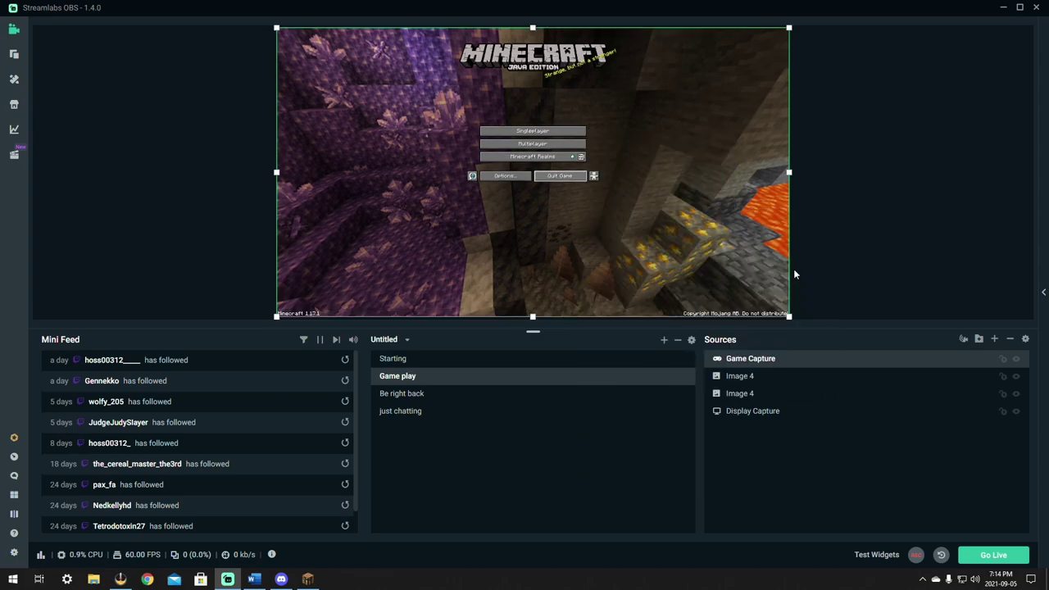
pyautogui.click(149, 120)
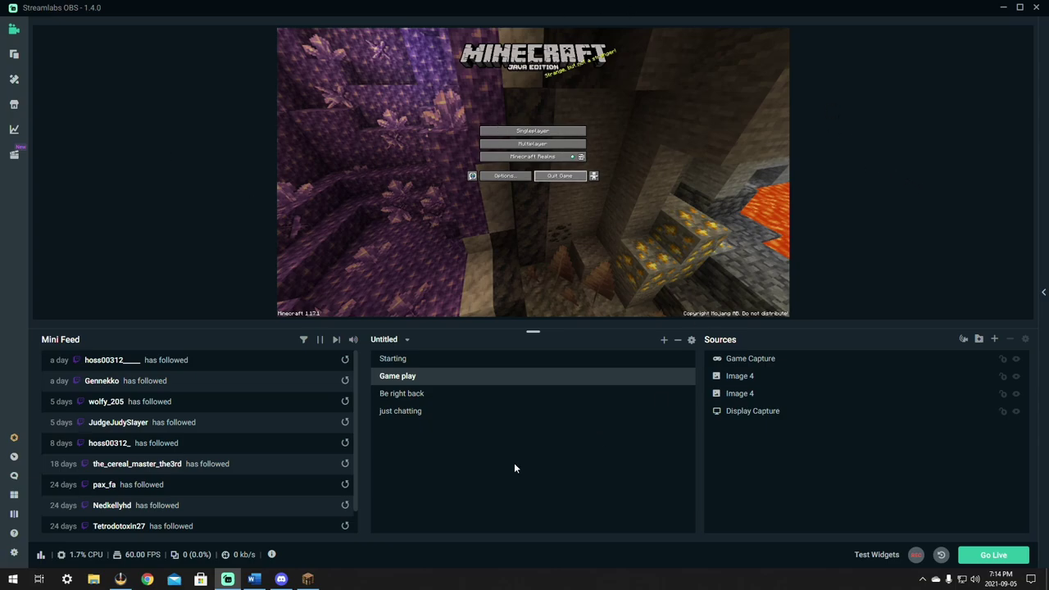
# - Compare fullscreen Minecraft with the capture and un-maximize the Streamlabs OBS window
pyautogui.click(322, 580)
pyautogui.hotkey('alt', 'Tab')
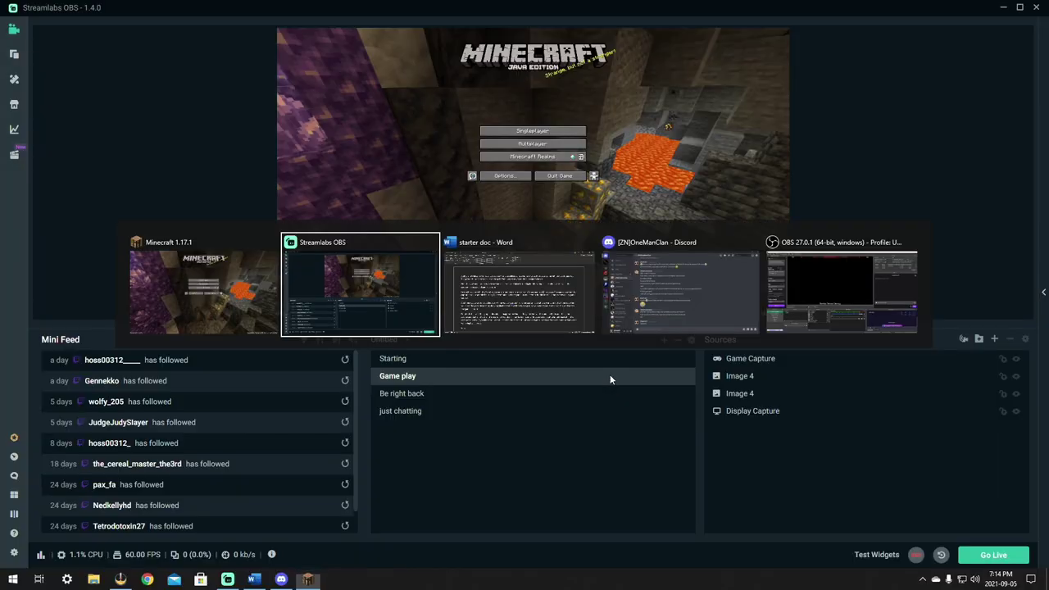
pyautogui.moveTo(683, 16); pyautogui.dragTo(521, 41)
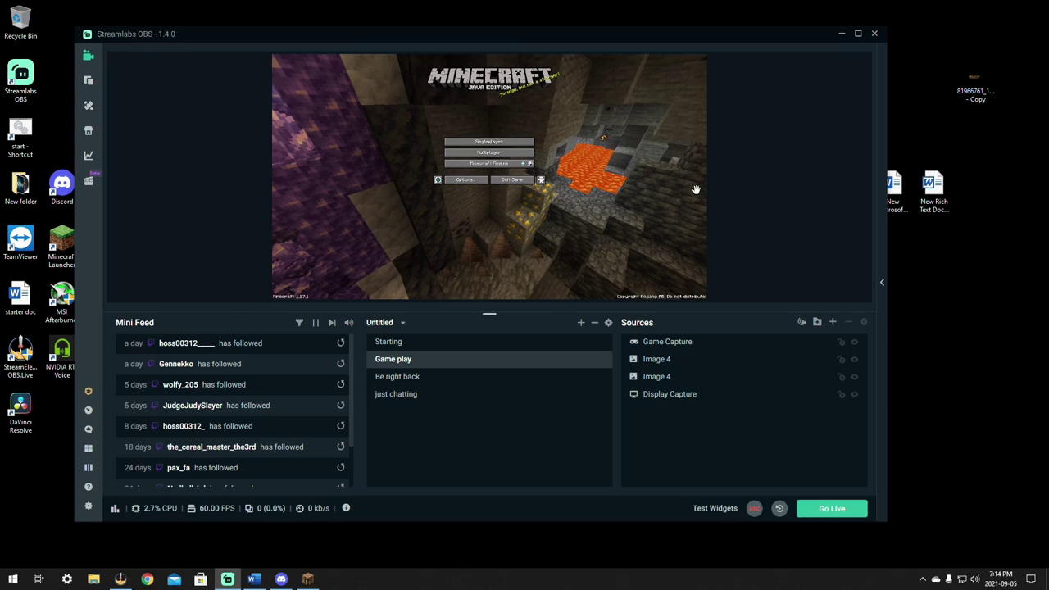
pyautogui.hotkey('alt', 'Tab')
pyautogui.hotkey('alt', 'Tab')
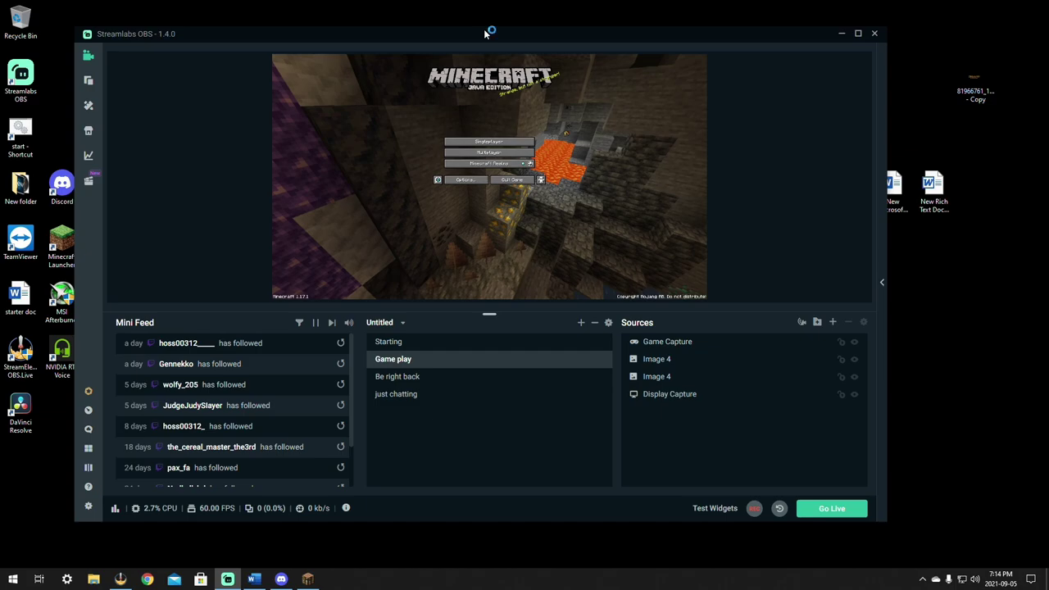
# - Reposition Streamlabs OBS and quit Minecraft so the ZNSolo101 backdrop shows again
pyautogui.moveTo(485, 32); pyautogui.dragTo(525, 29)
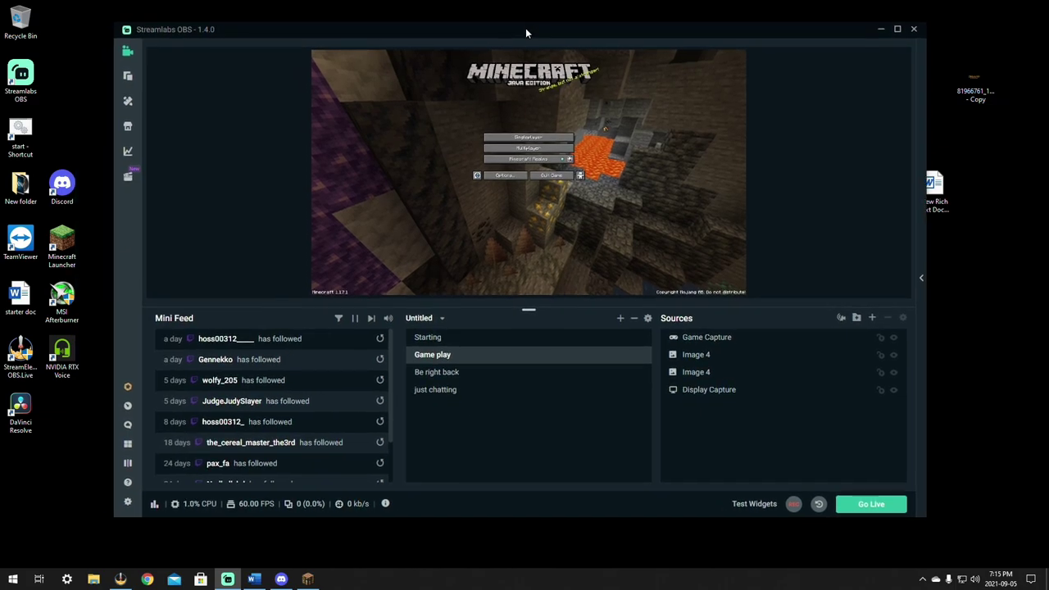
pyautogui.click(308, 579)
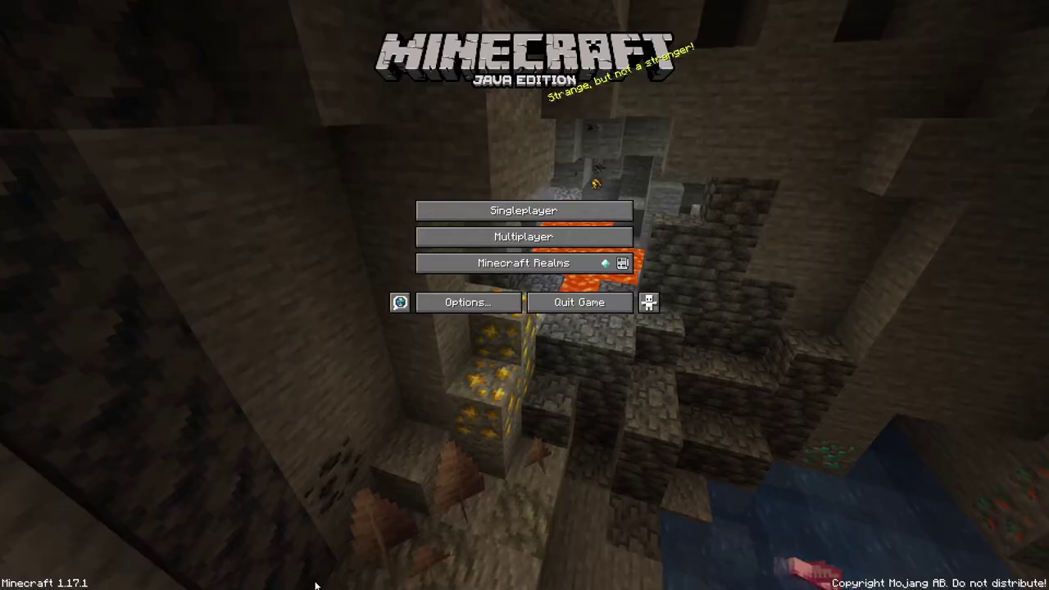
pyautogui.click(555, 308)
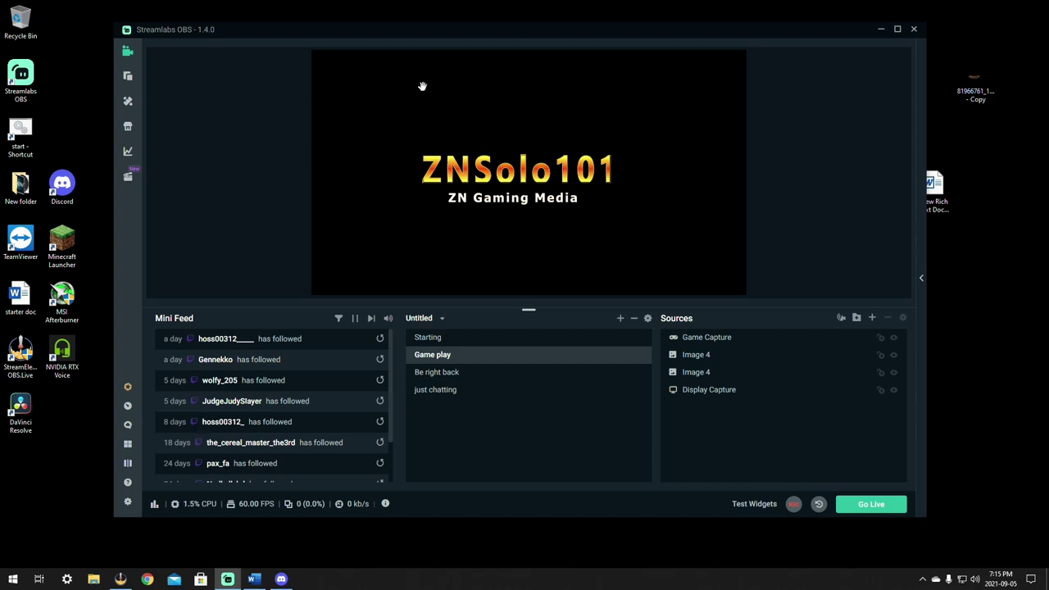
# - Close Streamlabs OBS, dismiss the account migration notice, and launch Minecraft 1.17.1
pyautogui.click(914, 31)
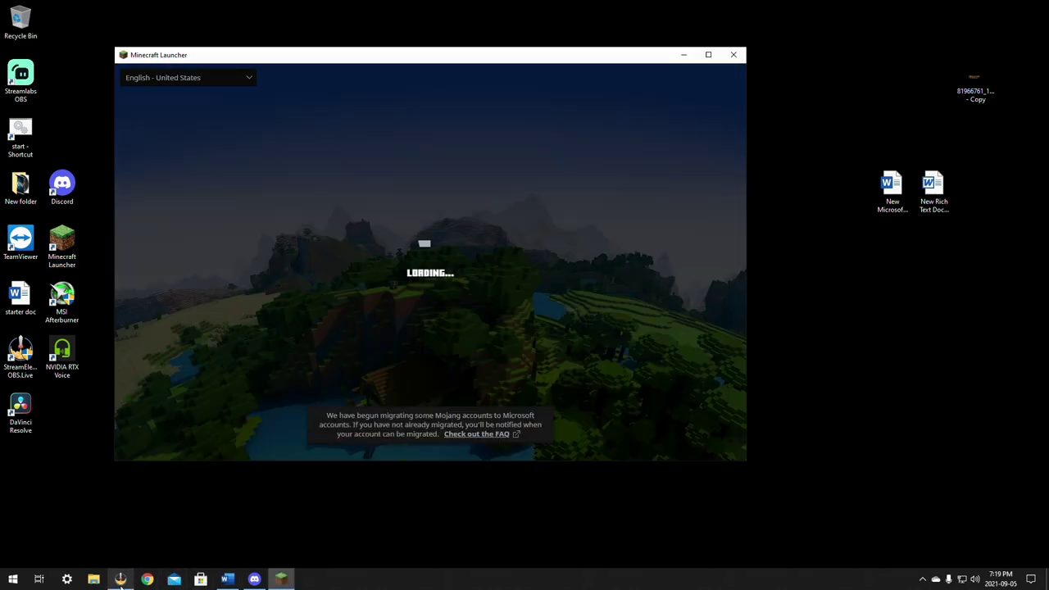
pyautogui.moveTo(121, 581)
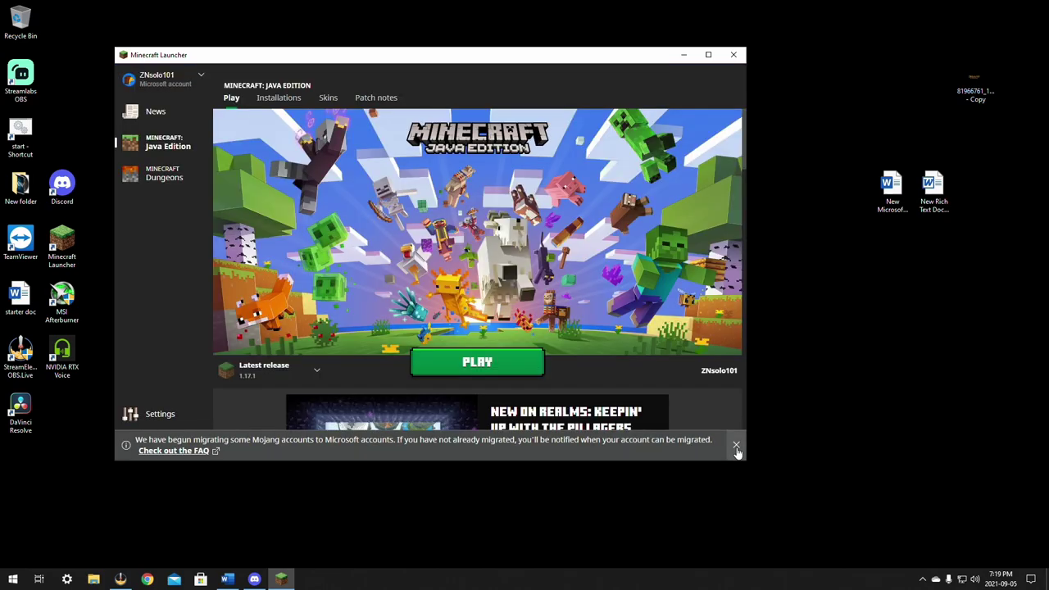
pyautogui.click(737, 447)
pyautogui.click(479, 368)
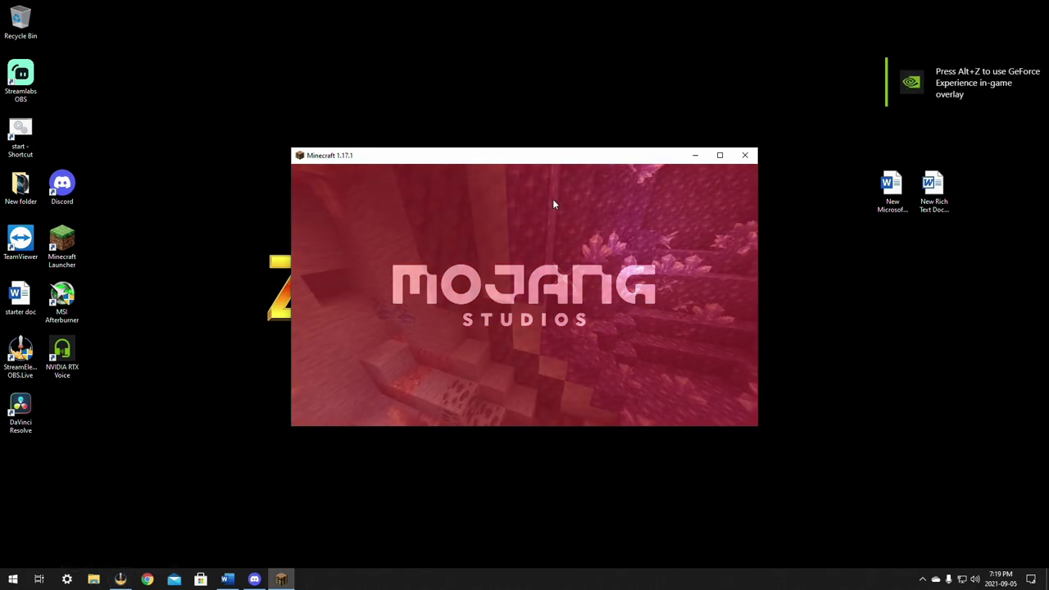
# - Add an Image 4 source loading the ZNSolo101 logo file from the desktop
pyautogui.click(121, 579)
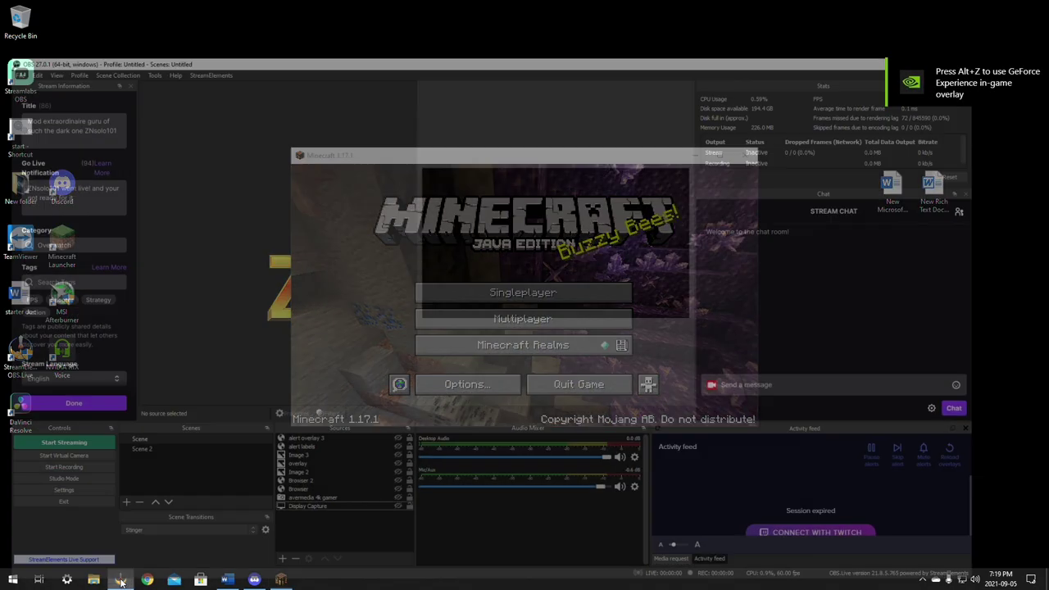
pyautogui.click(297, 548)
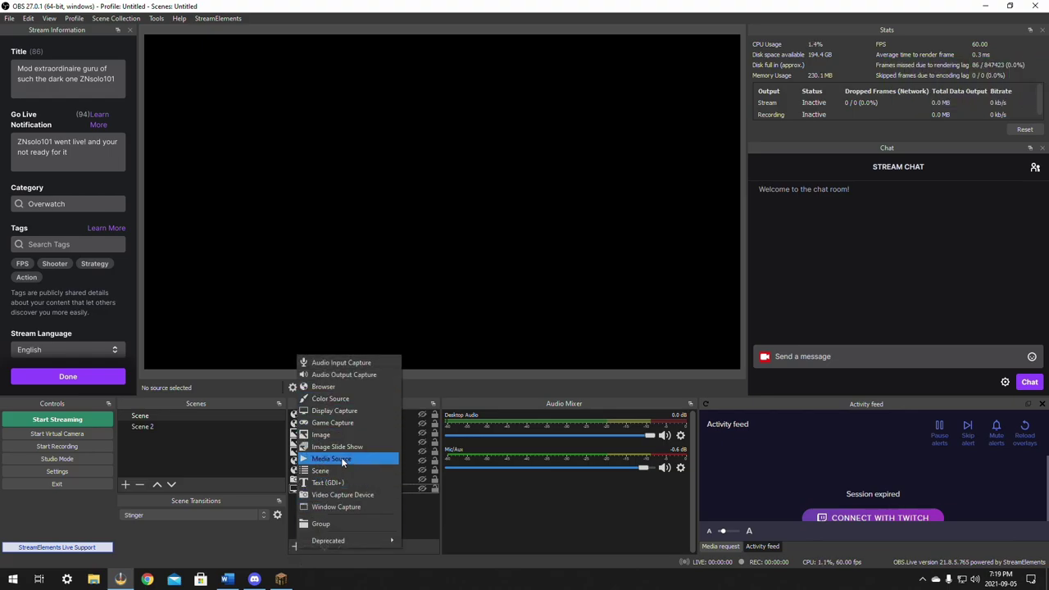
pyautogui.click(336, 435)
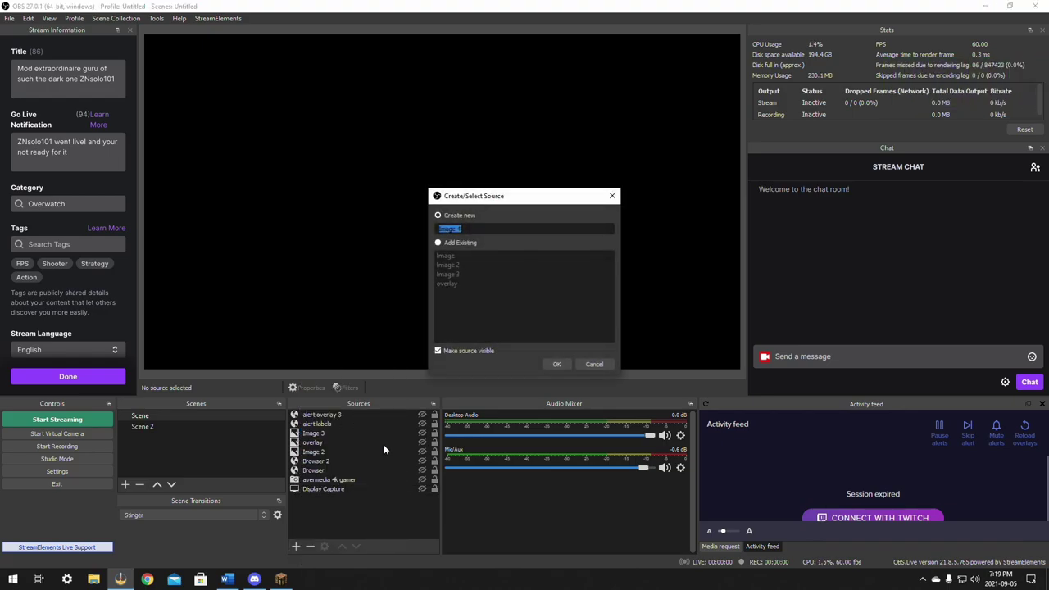
pyautogui.click(557, 365)
pyautogui.click(688, 382)
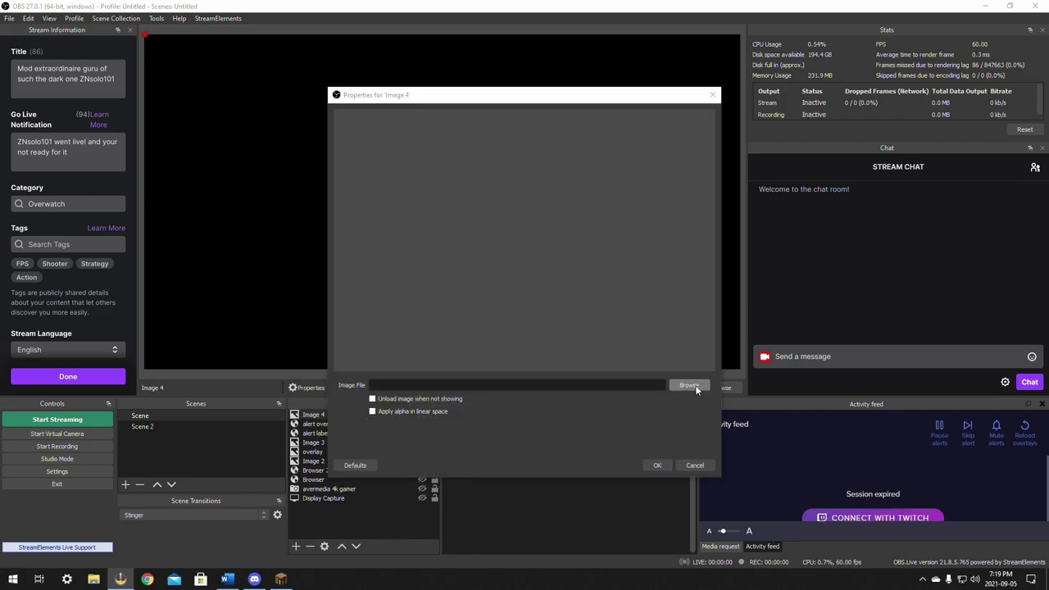
pyautogui.click(805, 197)
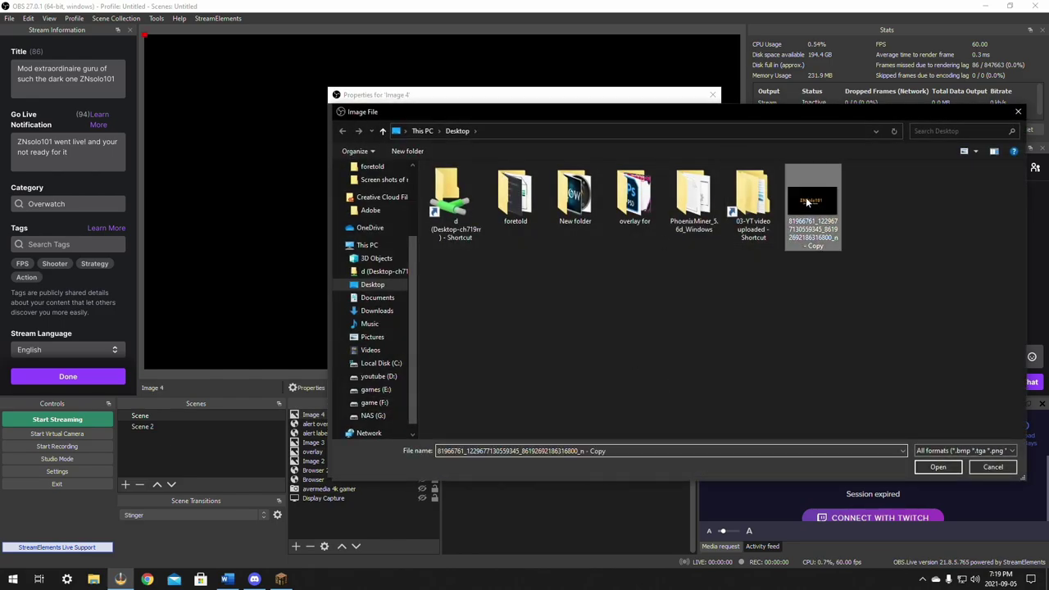
pyautogui.click(935, 467)
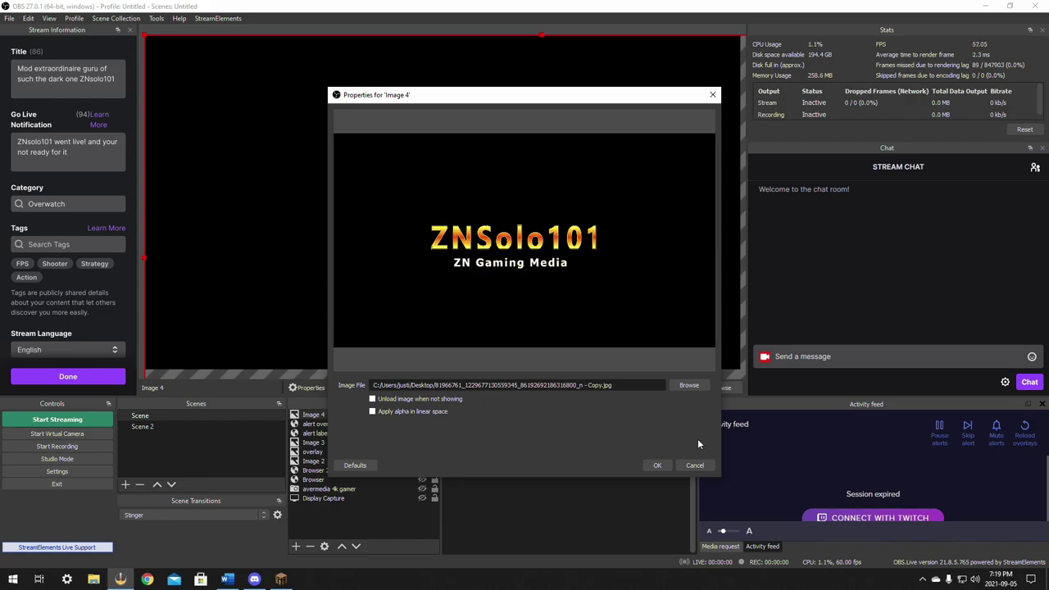
pyautogui.click(656, 465)
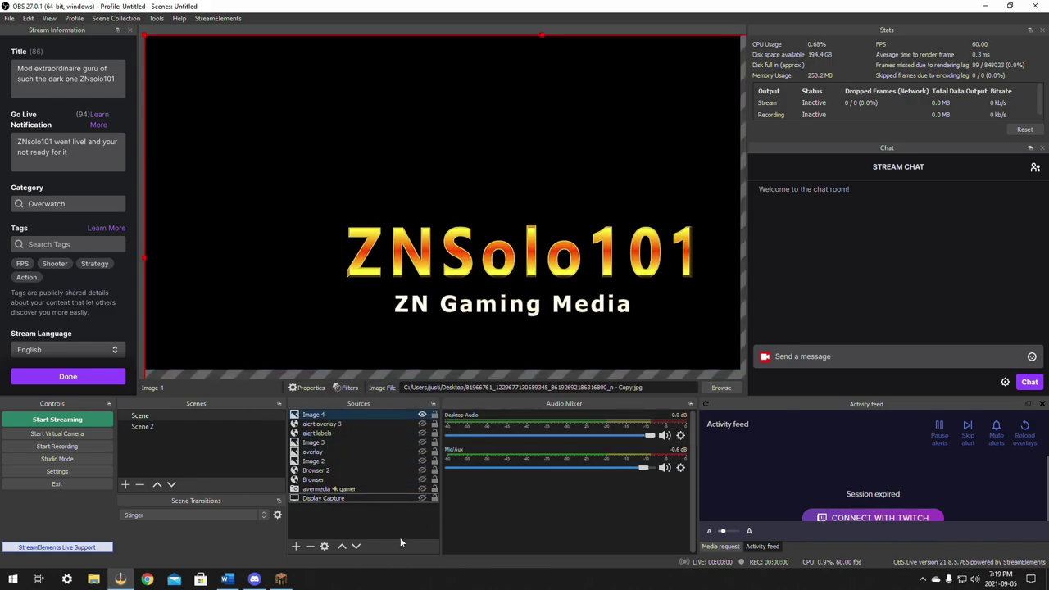
# - Add a Game Capture source in Capture specific window mode targeting [javaw.exe]: Minecraft 1.17.1
pyautogui.click(344, 526)
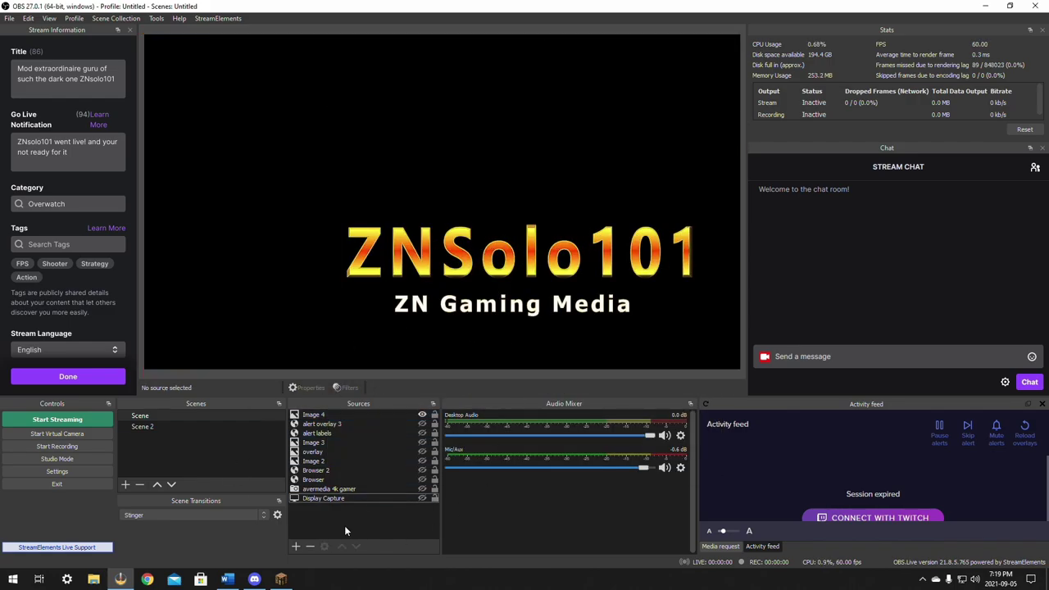
pyautogui.click(295, 547)
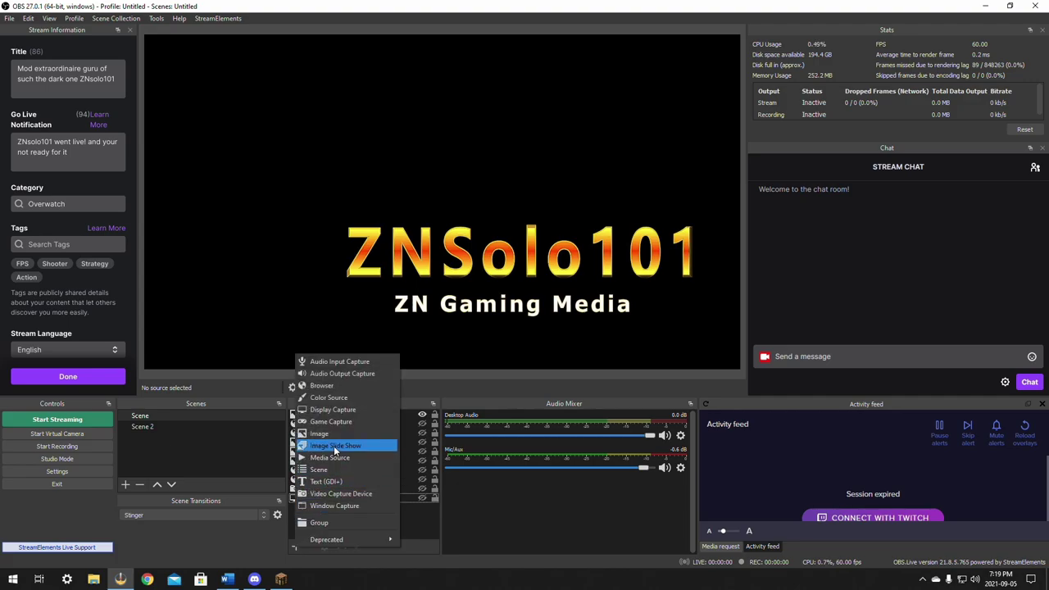
pyautogui.click(341, 422)
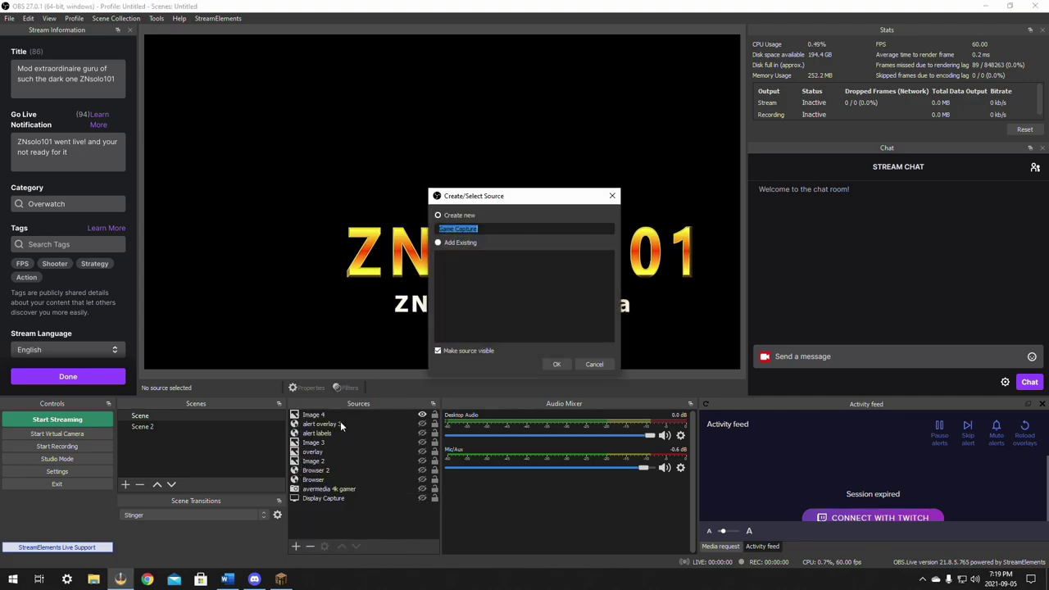
pyautogui.click(555, 364)
pyautogui.click(401, 360)
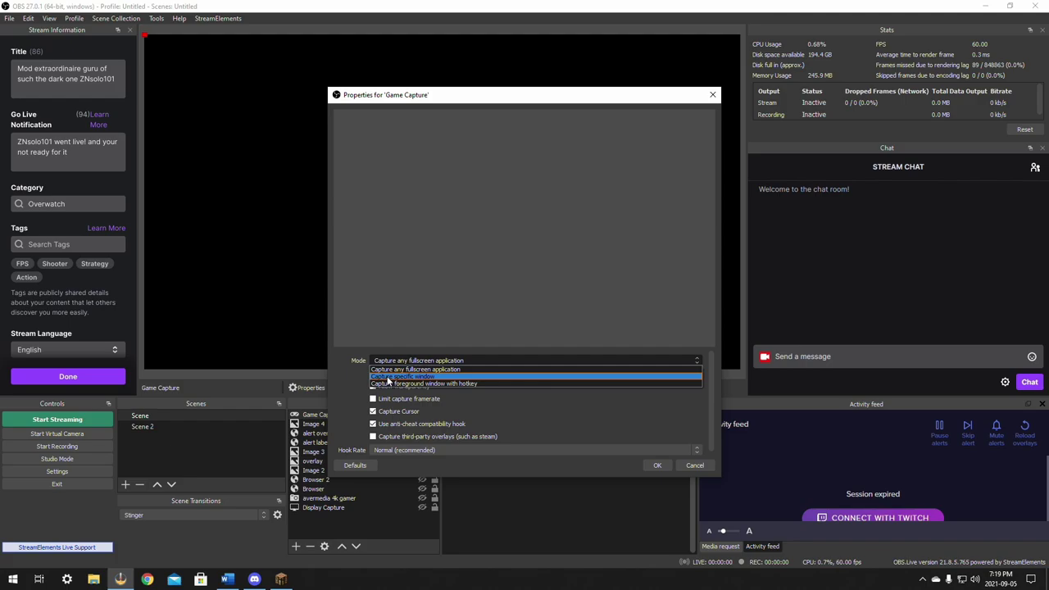
pyautogui.click(390, 376)
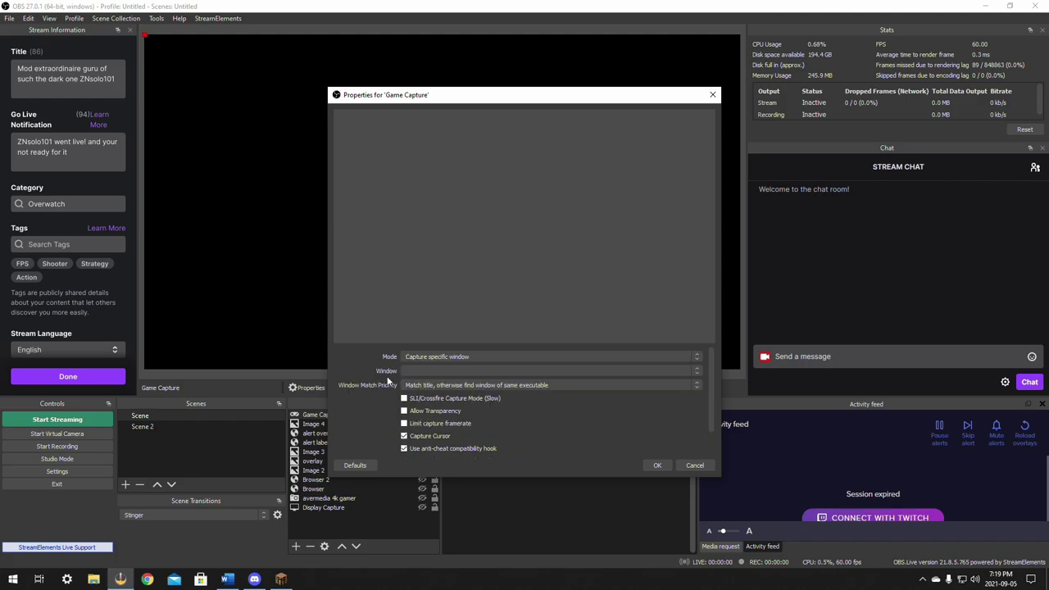
pyautogui.click(455, 373)
pyautogui.click(446, 384)
pyautogui.click(656, 466)
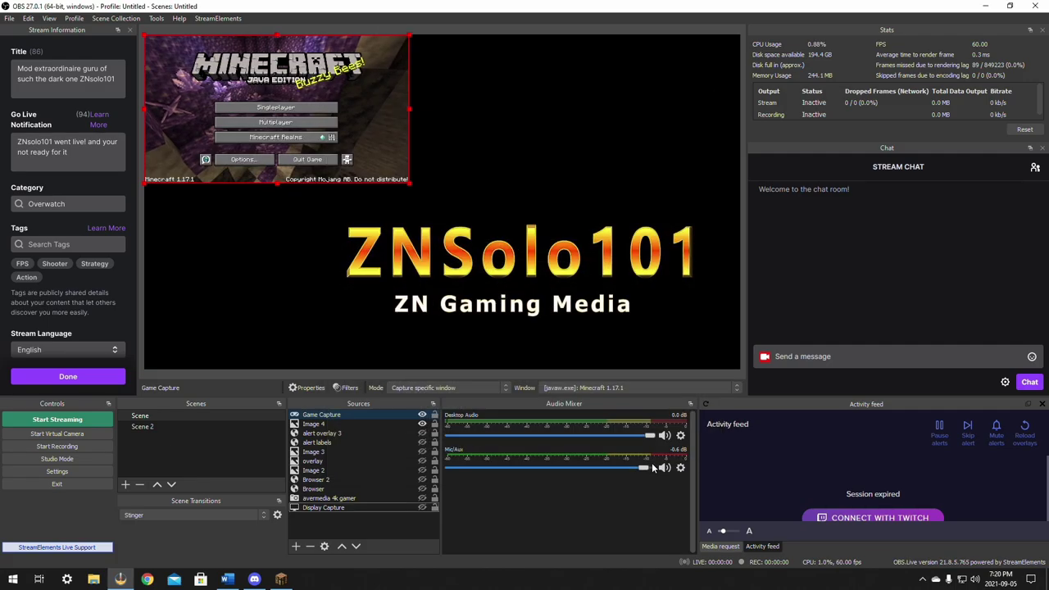
# - Shake Minecraft's title bar to minimize other windows, then bring OBS back up
pyautogui.click(281, 580)
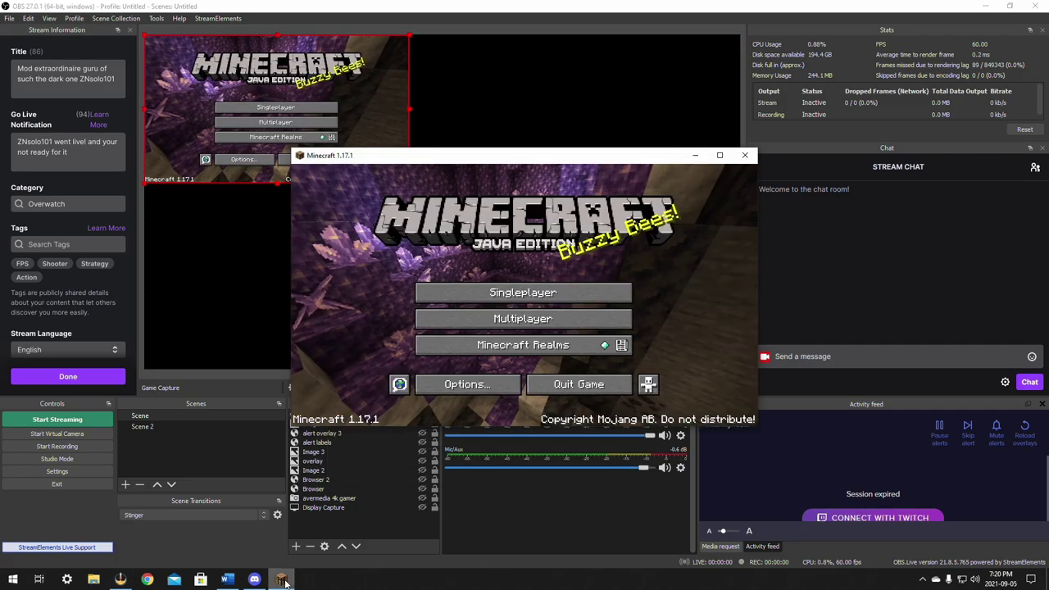
pyautogui.moveTo(503, 163); pyautogui.dragTo(1048, 211)
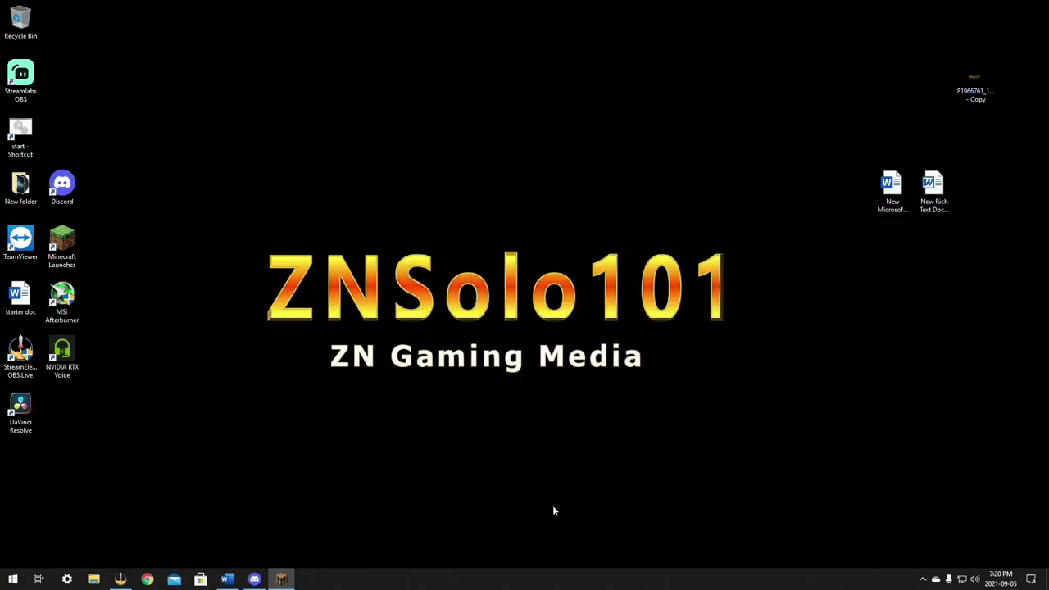
pyautogui.click(121, 580)
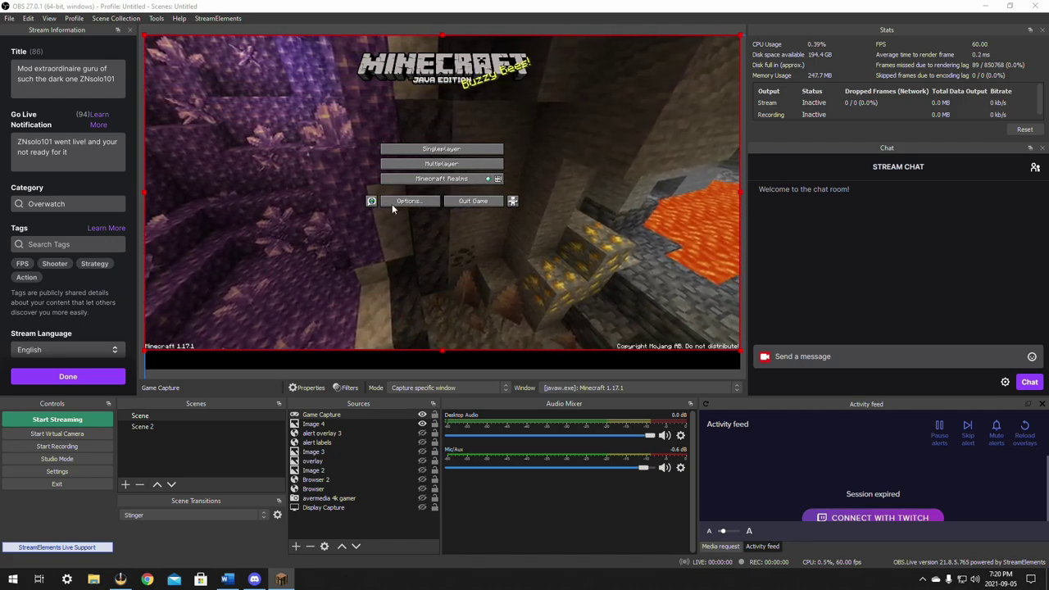
# - Turn Minecraft's Video Settings Fullscreen ON, return to its title screen, then go back to OBS
pyautogui.hotkey('alt', 'Tab')
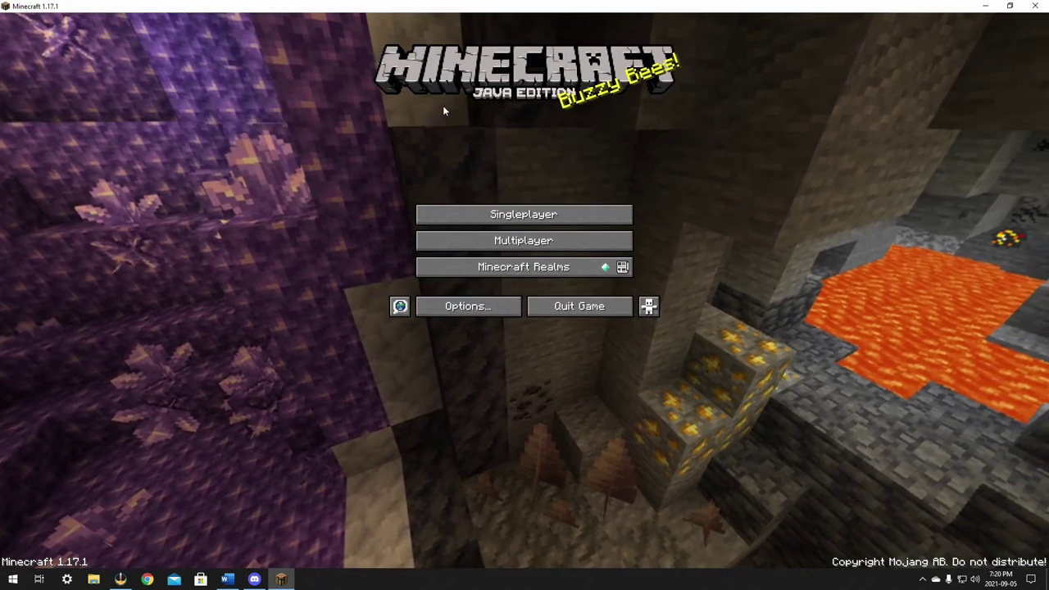
pyautogui.hotkey('alt', 'Tab')
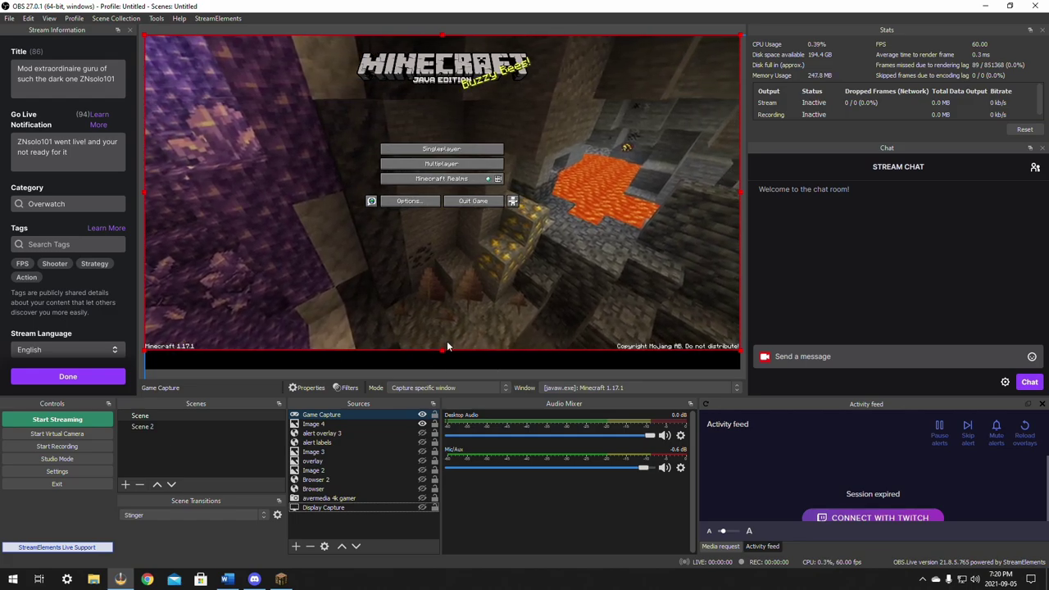
pyautogui.hotkey('alt', 'Tab')
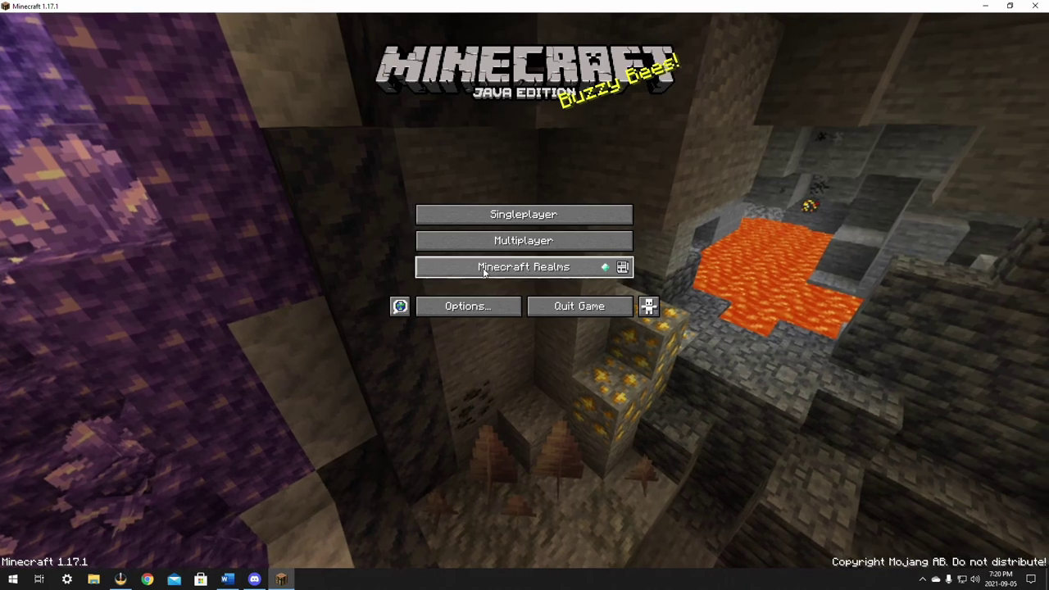
pyautogui.click(463, 307)
pyautogui.click(420, 190)
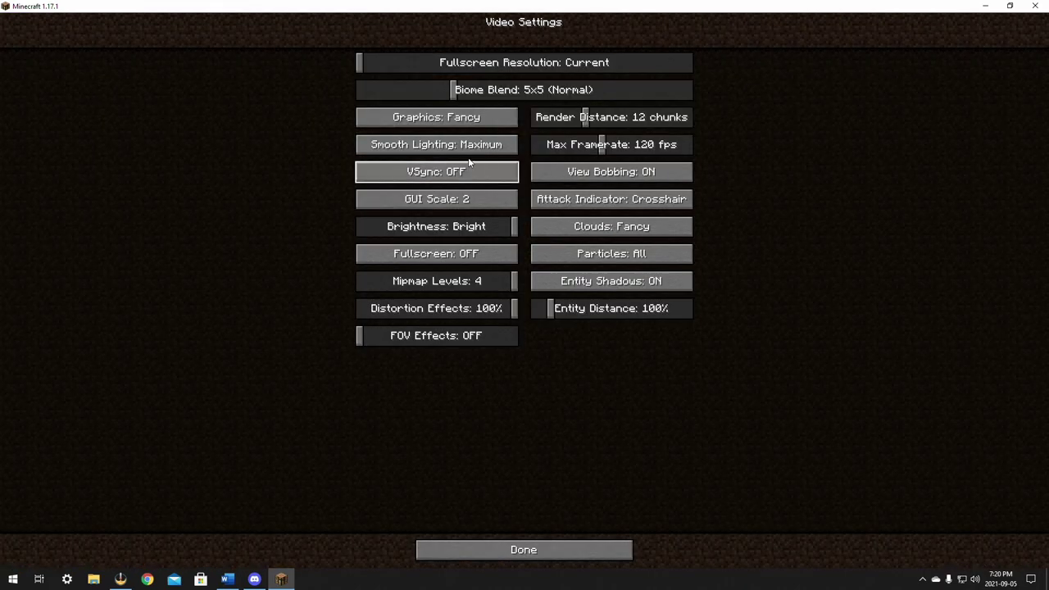
pyautogui.click(436, 254)
pyautogui.click(523, 572)
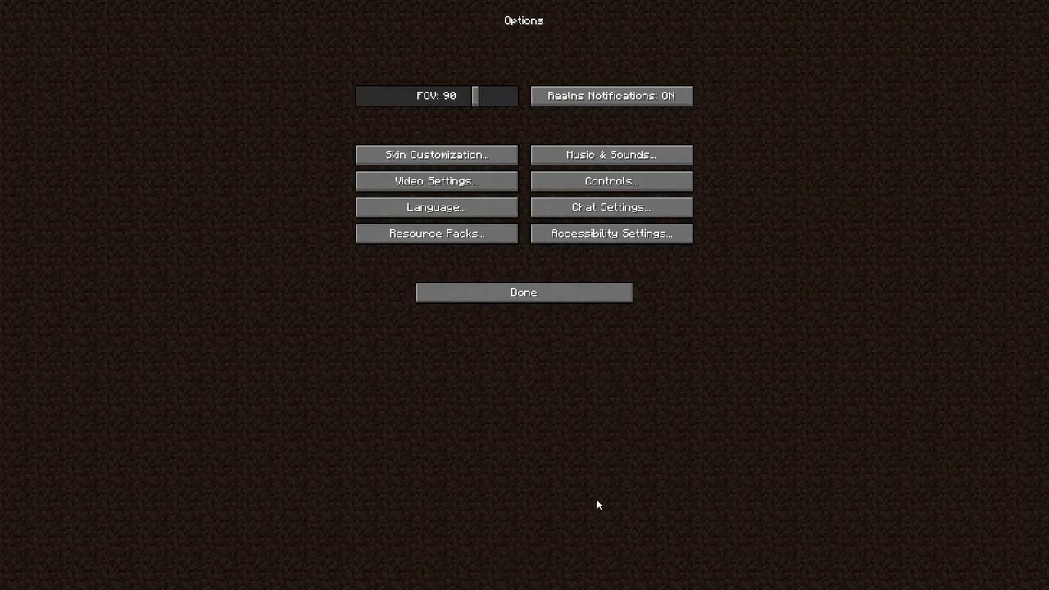
pyautogui.click(524, 293)
pyautogui.hotkey('alt', 'Tab')
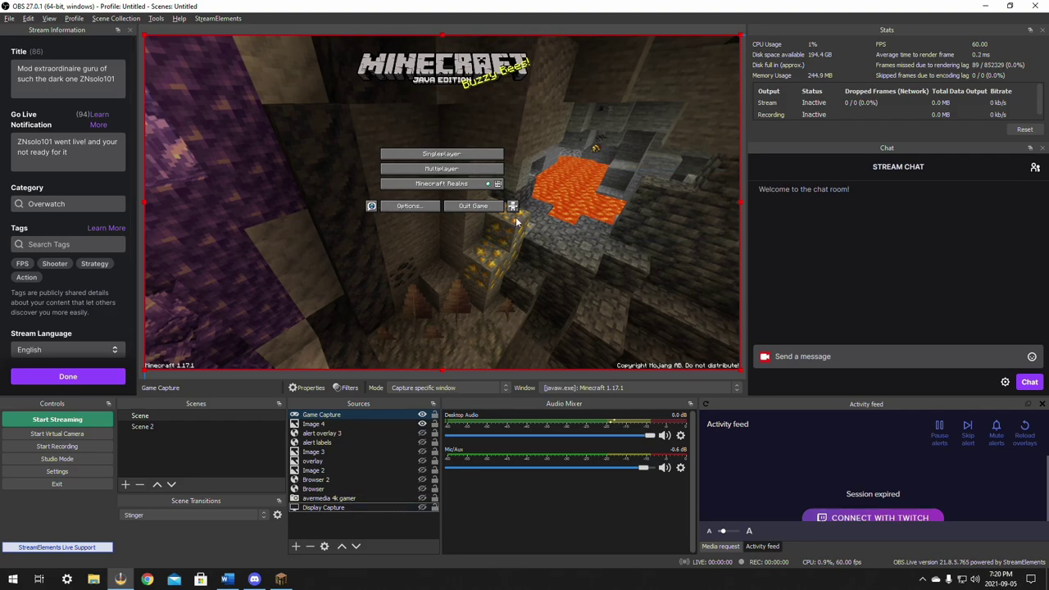
# - Quit Minecraft with Quit Game, then switch over to the Word document
pyautogui.hotkey('alt', 'Tab')
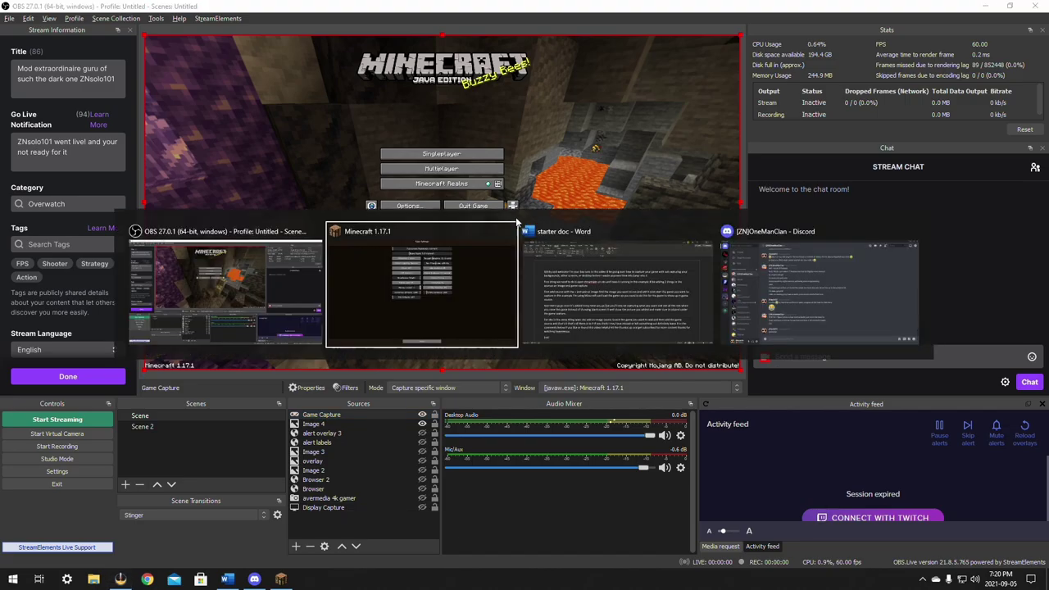
pyautogui.hotkey('alt', 'Tab')
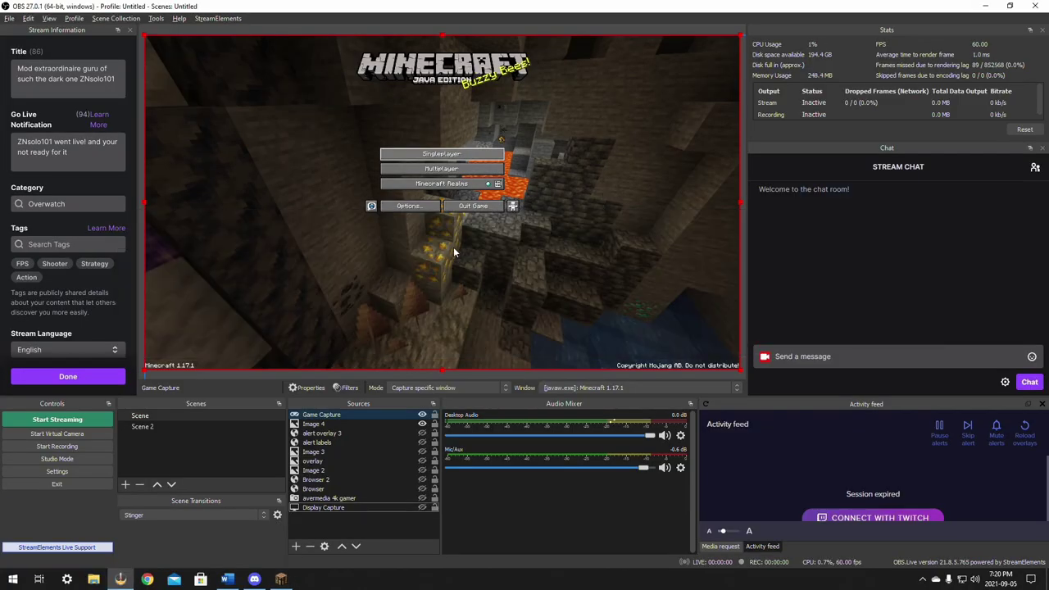
pyautogui.hotkey('alt', 'Tab')
pyautogui.click(569, 297)
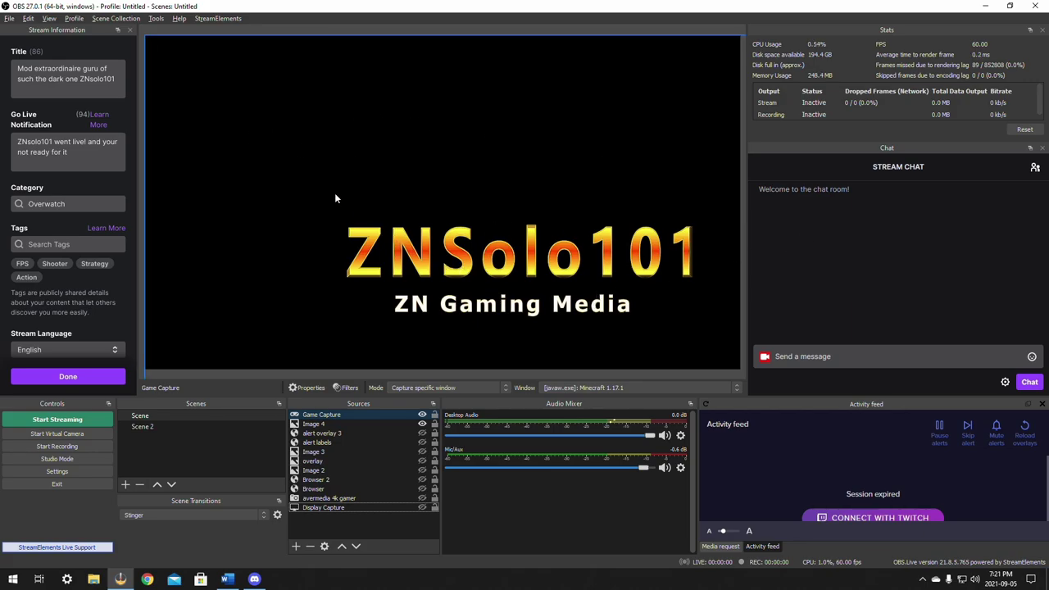
pyautogui.hotkey('alt', 'Tab')
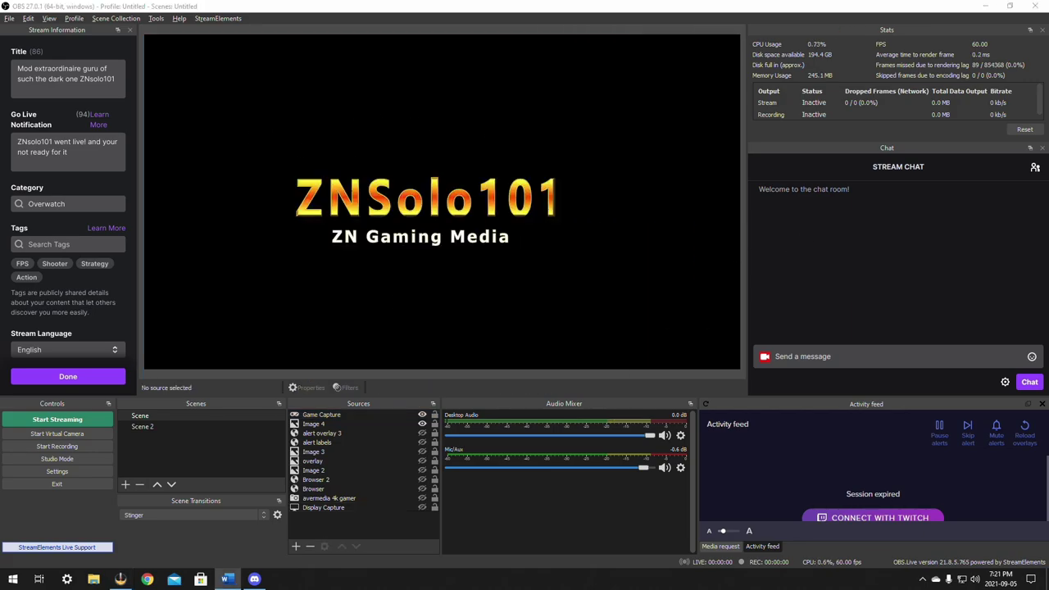